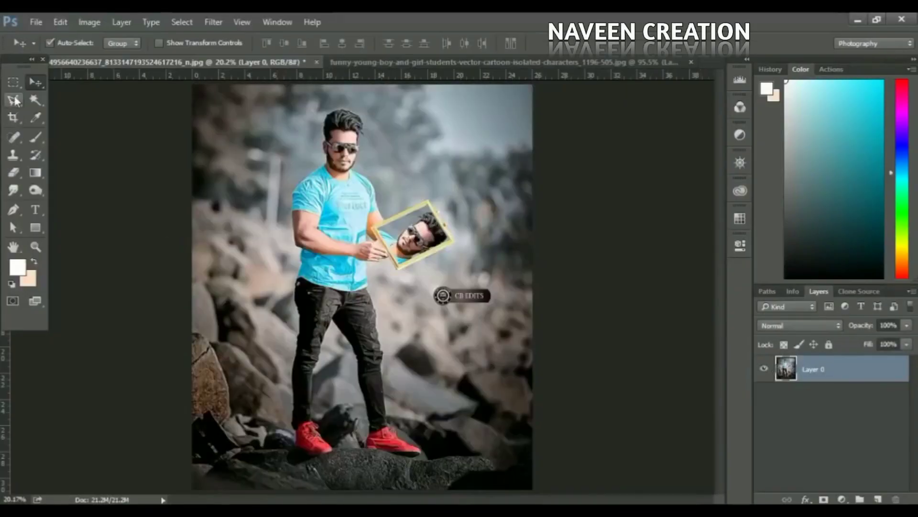
# Step: Copy the marquee-selected head to Layer 1 and scale it up about 360%
pyautogui.click(13, 82)
pyautogui.moveTo(284, 93)
pyautogui.mouseDown()
pyautogui.moveTo(395, 193)
pyautogui.moveTo(395, 179)
pyautogui.mouseUp()
pyautogui.hotkey('ctrl', 'j')
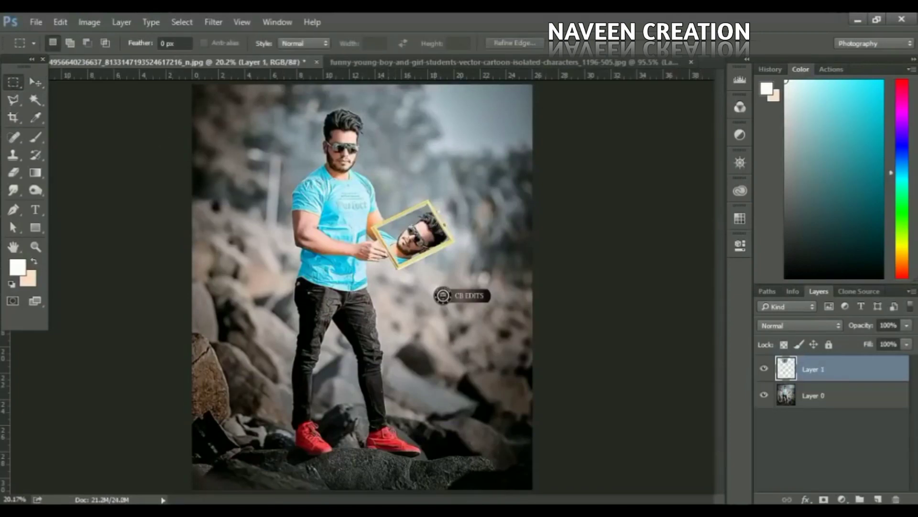
pyautogui.hotkey('ctrl', 't')
pyautogui.moveTo(405, 182); pyautogui.dragTo(537, 431)
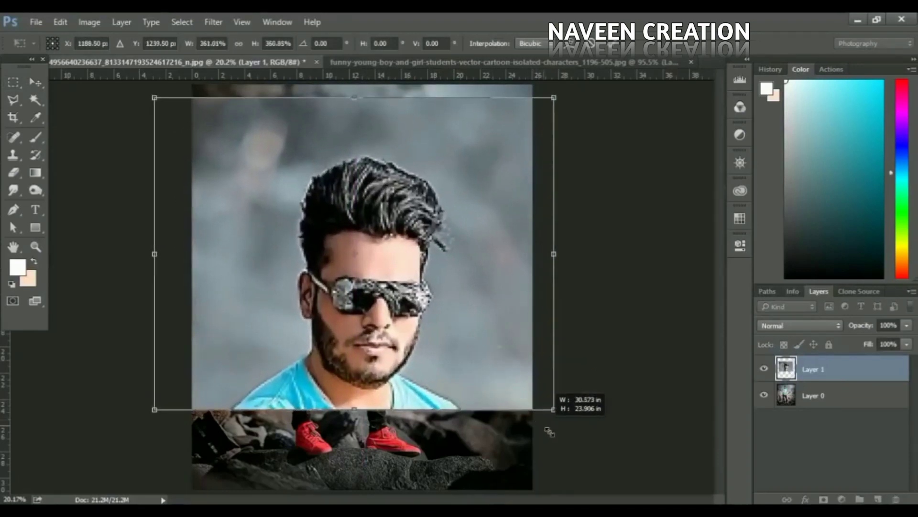
pyautogui.press('Return')
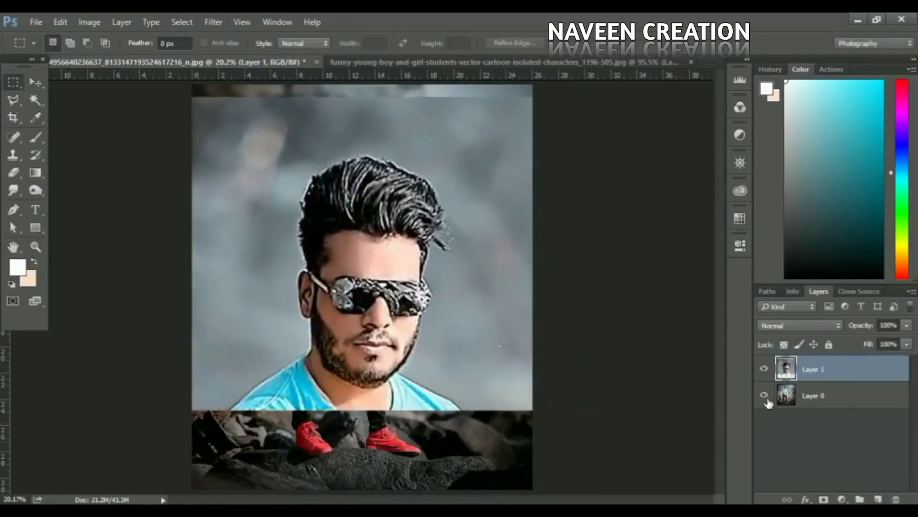
pyautogui.click(765, 396)
# Step: Add a new empty layer and set up a black 4 px brush
pyautogui.click(883, 499)
pyautogui.click(787, 277)
pyautogui.click(32, 138)
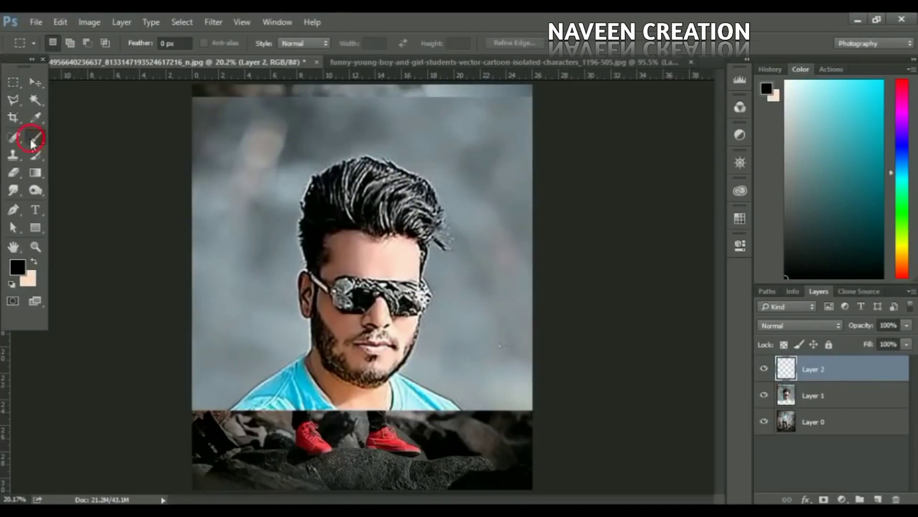
pyautogui.click(62, 43)
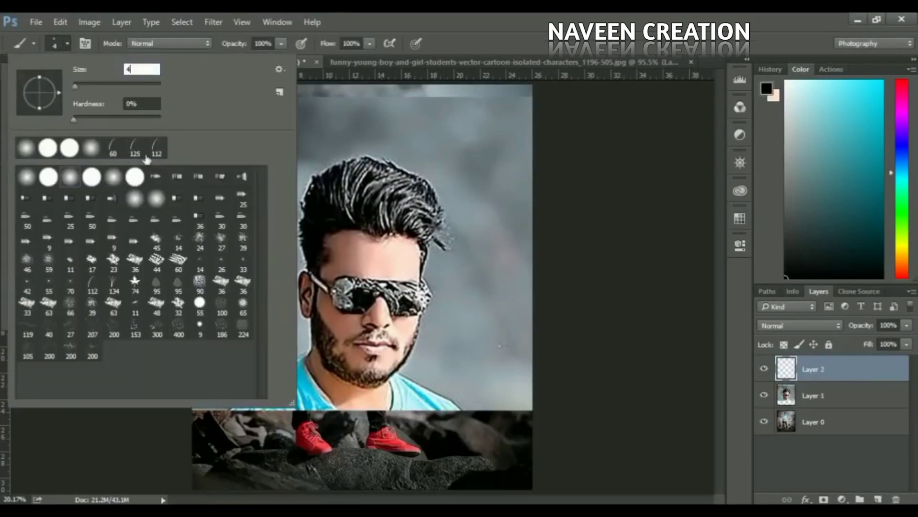
pyautogui.click(604, 92)
# Step: Zoom in on the lower face and trace a Pen path along the jawline
pyautogui.click(36, 247)
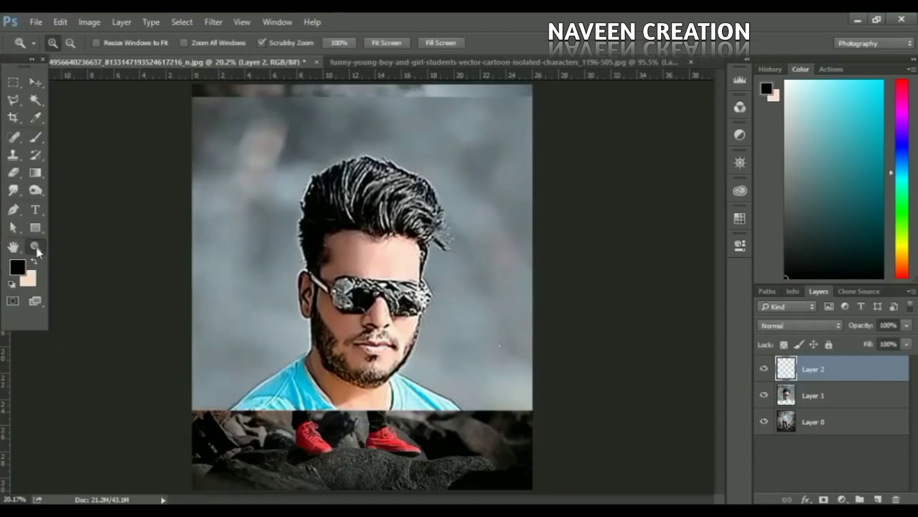
pyautogui.moveTo(353, 386); pyautogui.dragTo(410, 440)
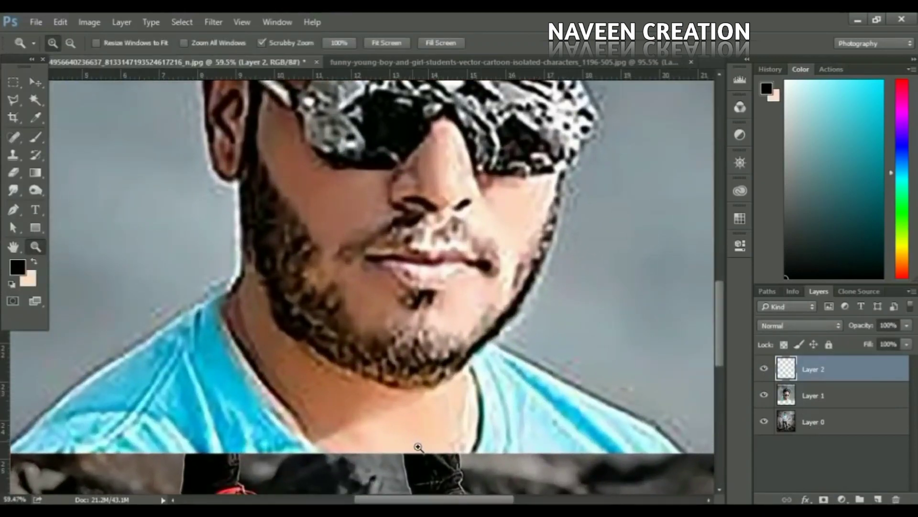
pyautogui.press('p')
pyautogui.moveTo(305, 330); pyautogui.dragTo(197, 241)
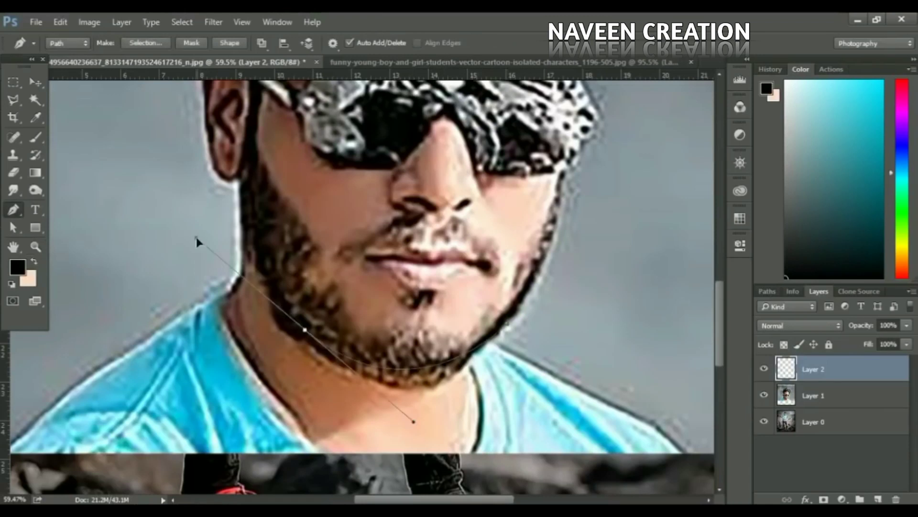
pyautogui.click(238, 178)
pyautogui.scroll(5, 274, 283)
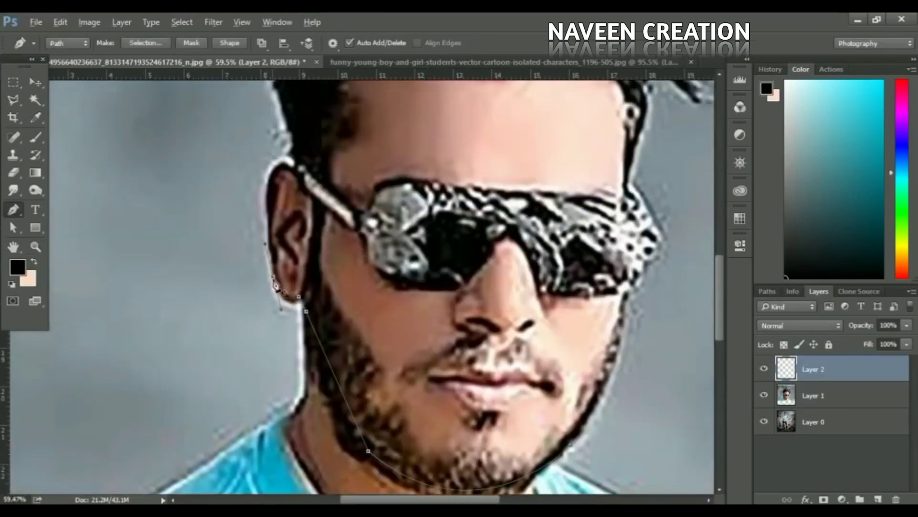
pyautogui.scroll(5, 295, 168)
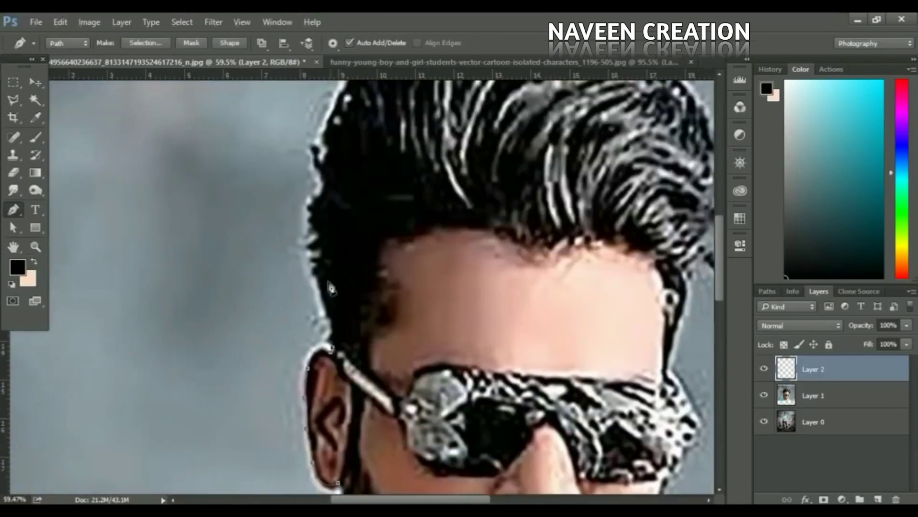
pyautogui.scroll(3, 295, 168)
pyautogui.scroll(-6, 457, 223)
pyautogui.hscroll(4, 456, 222)
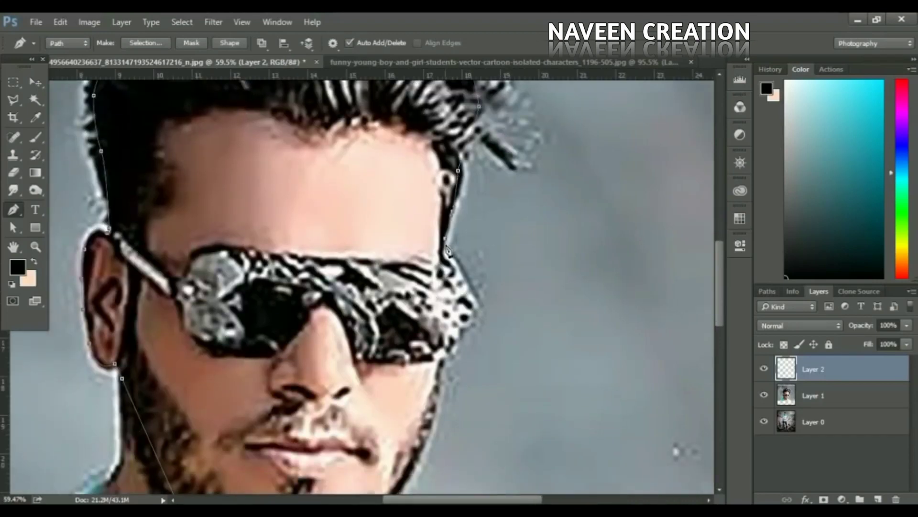
pyautogui.scroll(-3, 426, 271)
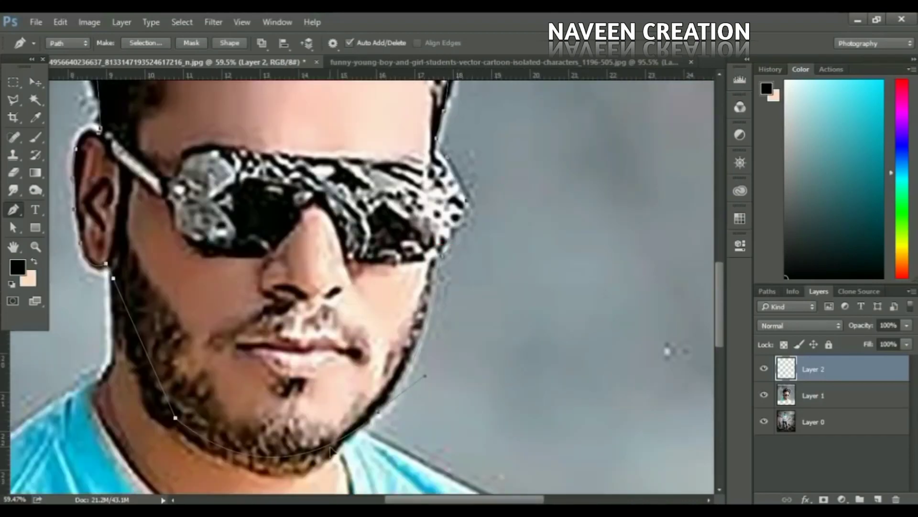
# Step: Stroke the traced face path with the black 4 px brush onto Layer 2
pyautogui.press('b')
pyautogui.rightClick(318, 151)
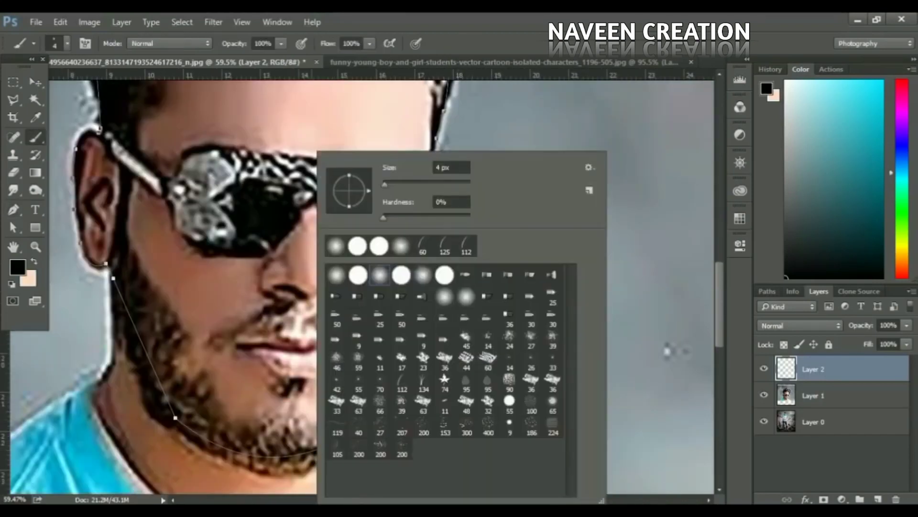
pyautogui.press('p')
pyautogui.rightClick(309, 268)
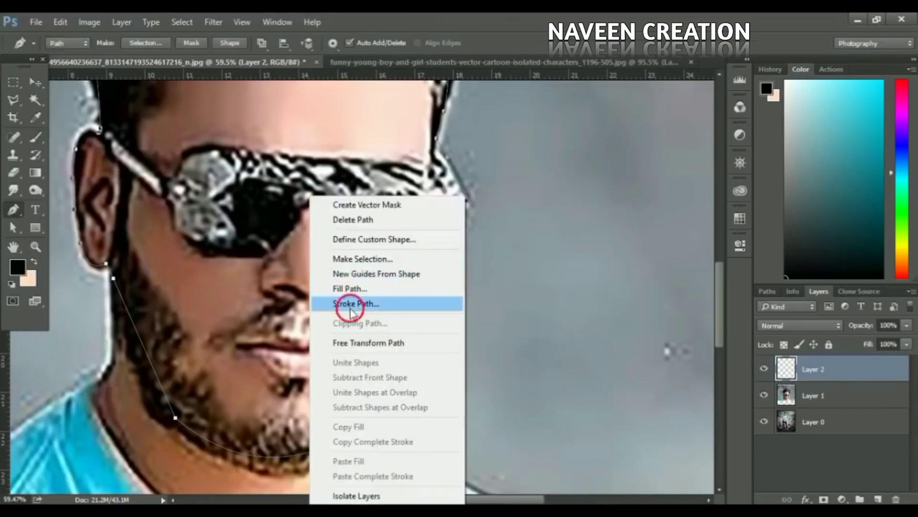
pyautogui.click(348, 303)
pyautogui.press('Return')
pyautogui.press('Return')
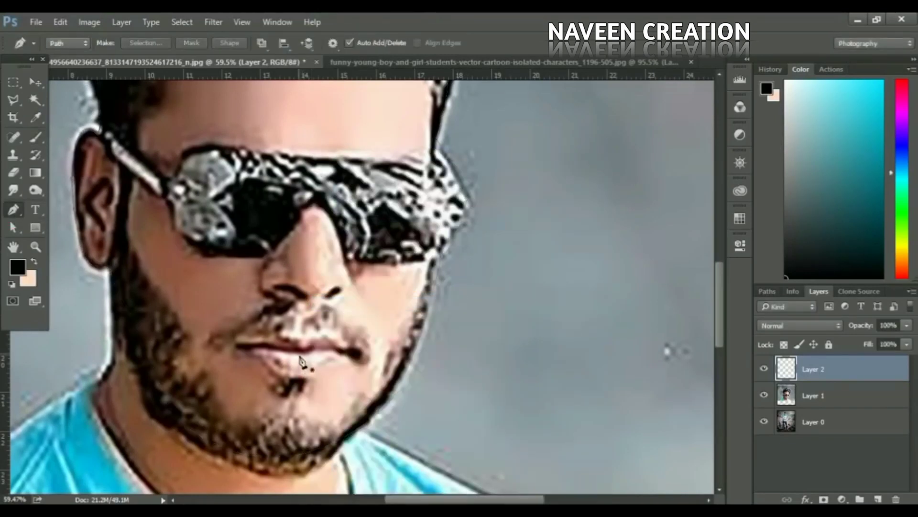
pyautogui.hotkey('ctrl', 'z')
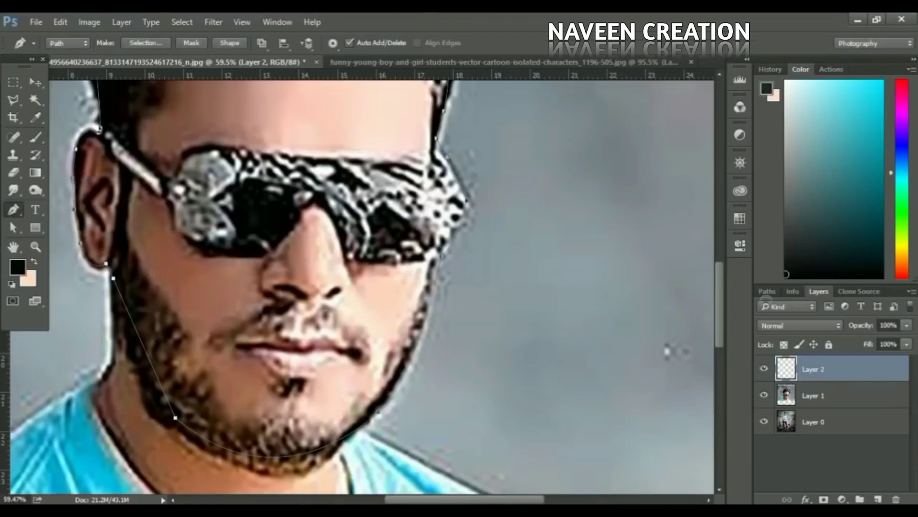
pyautogui.rightClick(390, 262)
pyautogui.click(402, 304)
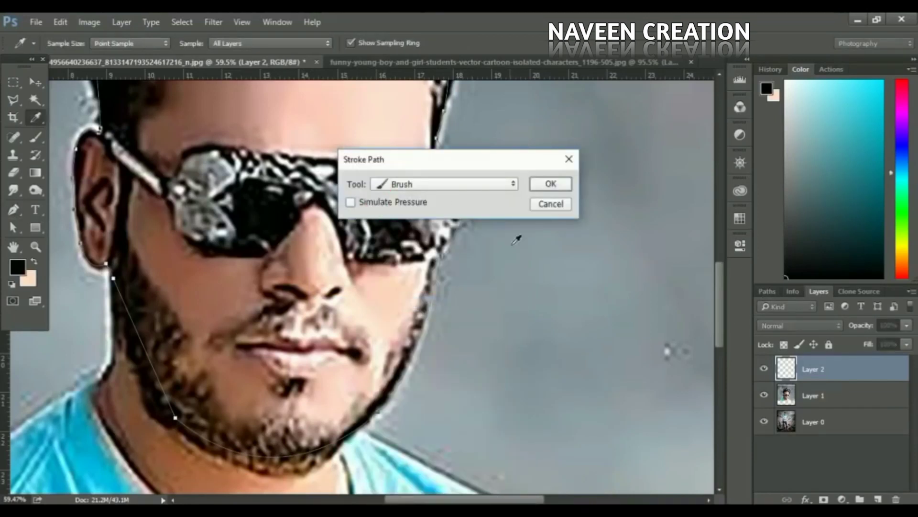
pyautogui.click(549, 184)
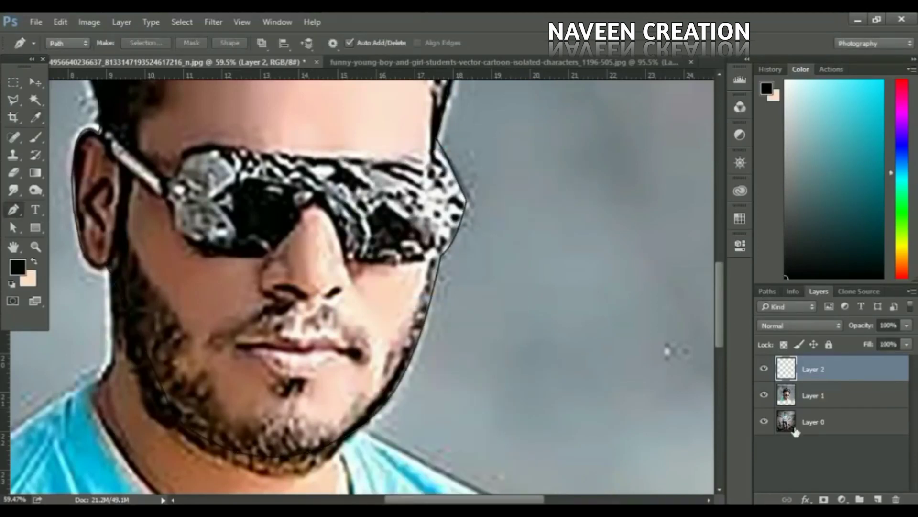
pyautogui.click(766, 403)
pyautogui.hotkey('ctrl', '0')
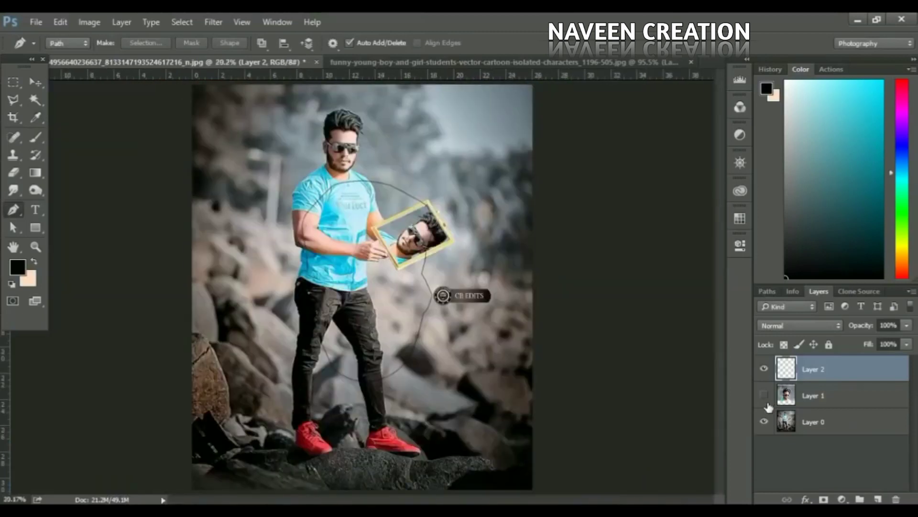
# Step: Check the jaw outline with the photo layers hidden, then zoom to the glasses and ear
pyautogui.click(766, 421)
pyautogui.click(768, 405)
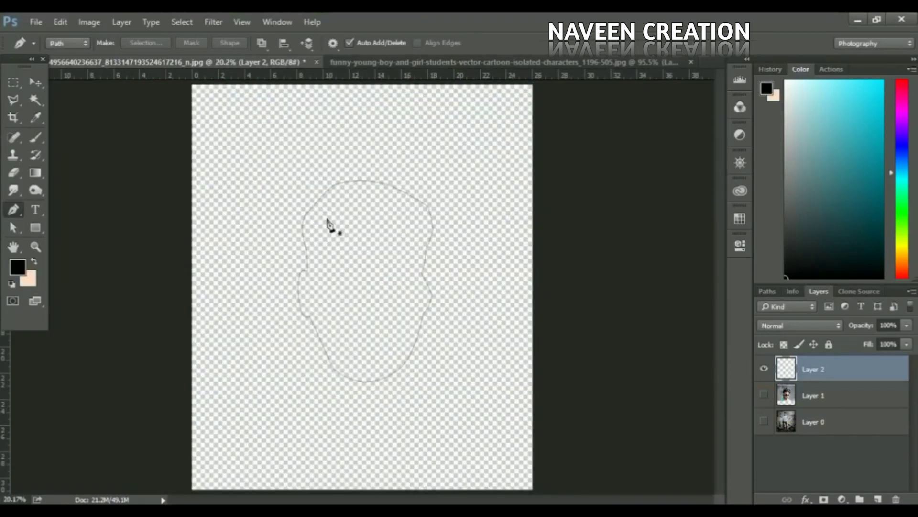
pyautogui.click(764, 395)
pyautogui.press('z')
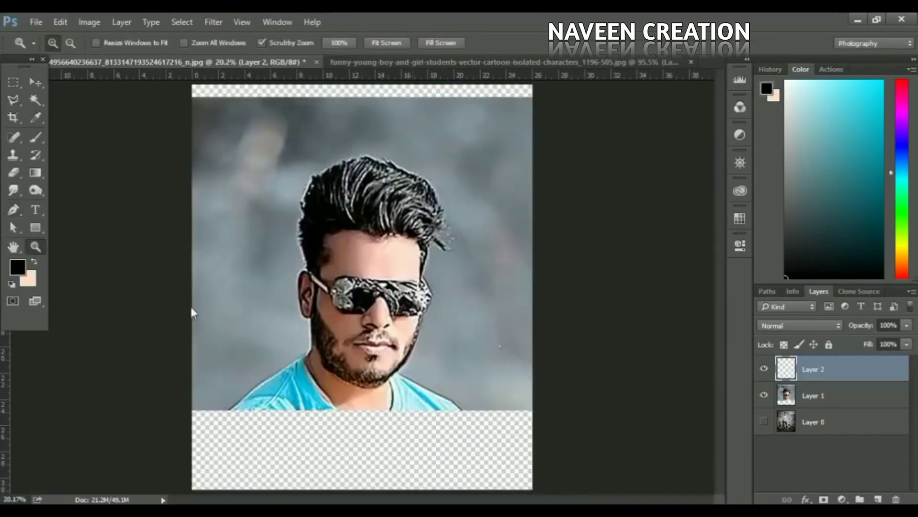
pyautogui.moveTo(191, 306)
pyautogui.mouseDown()
pyautogui.moveTo(255, 349)
pyautogui.moveTo(282, 352)
pyautogui.mouseUp()
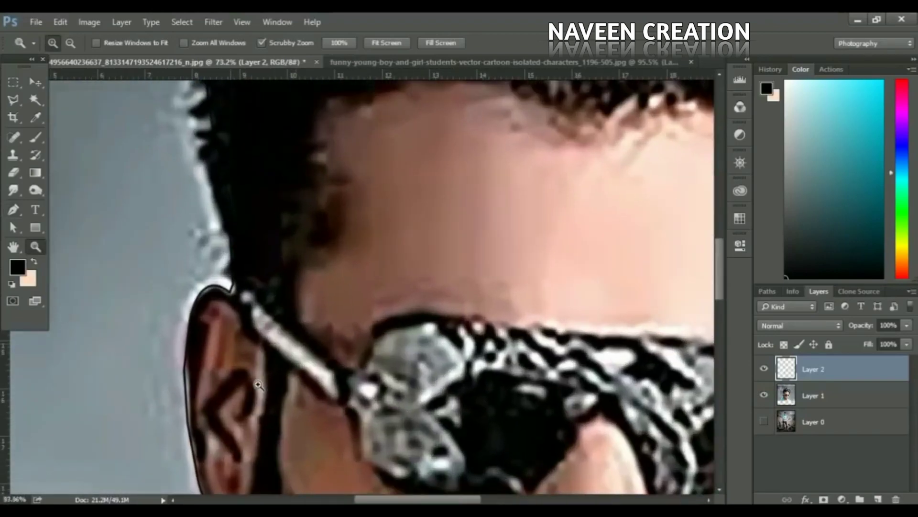
# Step: Trace and stroke a black path along the forehead hairline to the ear
pyautogui.press('p')
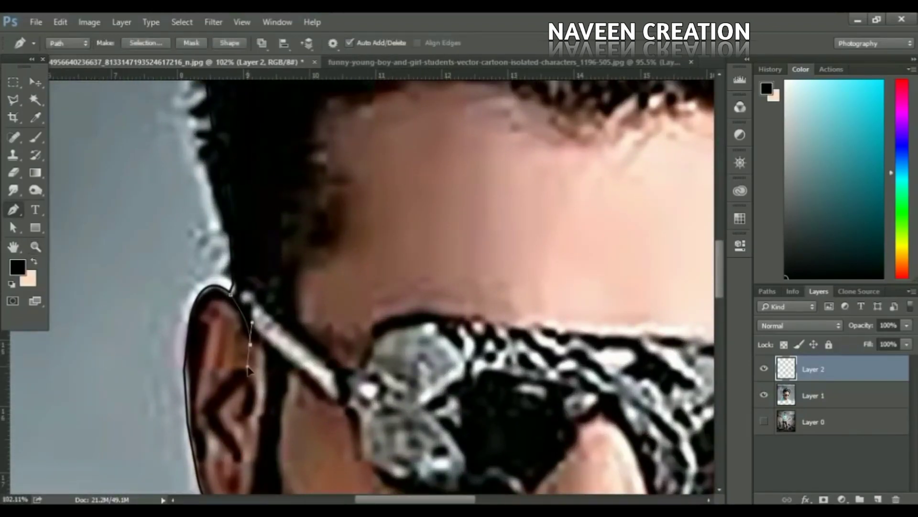
pyautogui.rightClick(390, 307)
pyautogui.press('Escape')
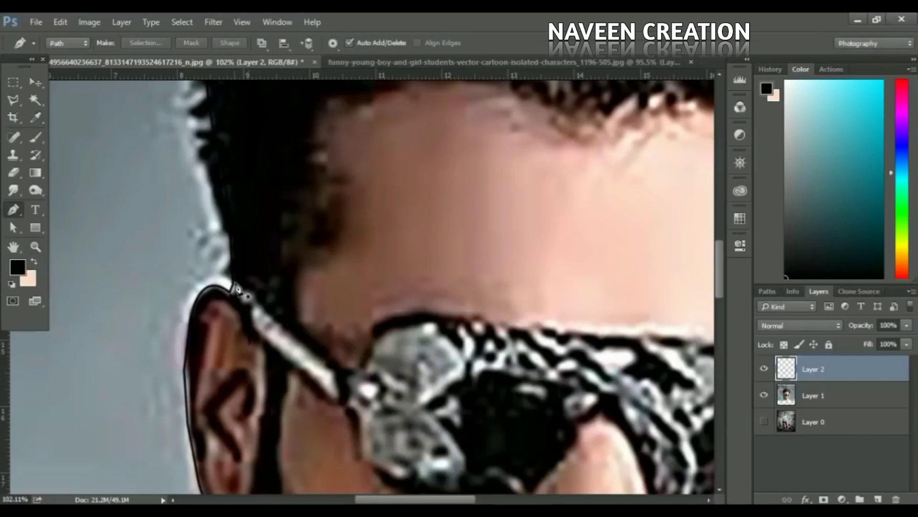
pyautogui.scroll(5, 234, 287)
pyautogui.moveTo(334, 326); pyautogui.dragTo(359, 242)
pyautogui.hscroll(5, 359, 242)
pyautogui.click(315, 246)
pyautogui.click(525, 265)
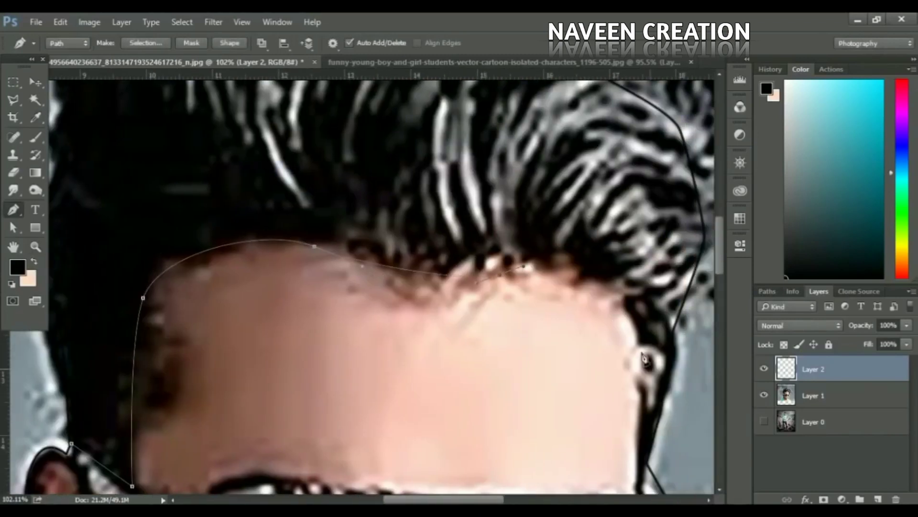
pyautogui.click(640, 351)
pyautogui.moveTo(640, 383); pyautogui.dragTo(574, 286)
pyautogui.rightClick(474, 235)
pyautogui.click(507, 311)
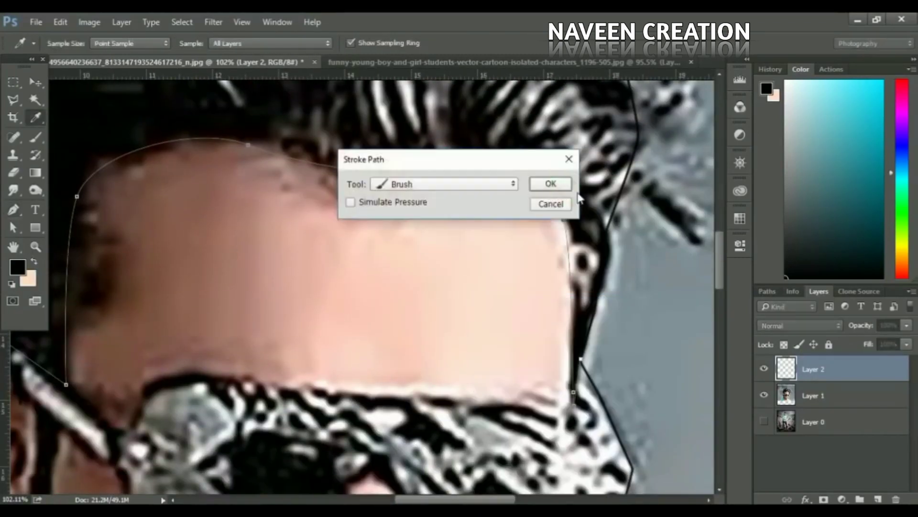
pyautogui.click(550, 180)
pyautogui.click(763, 395)
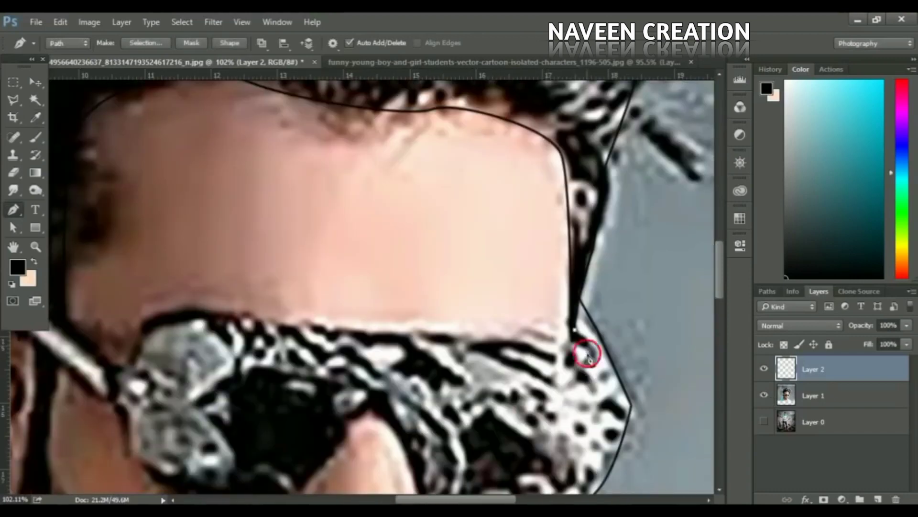
# Step: Trace and stroke the top edge of the sunglasses in black
pyautogui.click(375, 322)
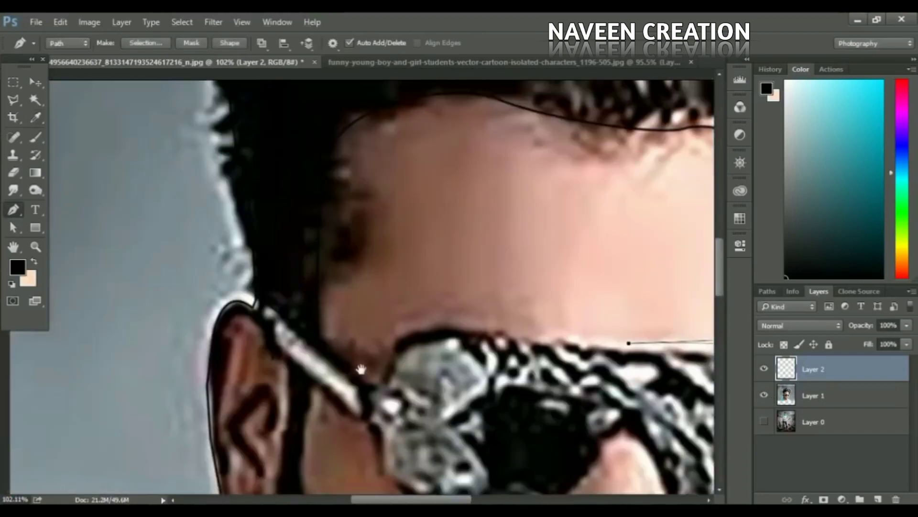
pyautogui.moveTo(361, 369); pyautogui.dragTo(405, 312)
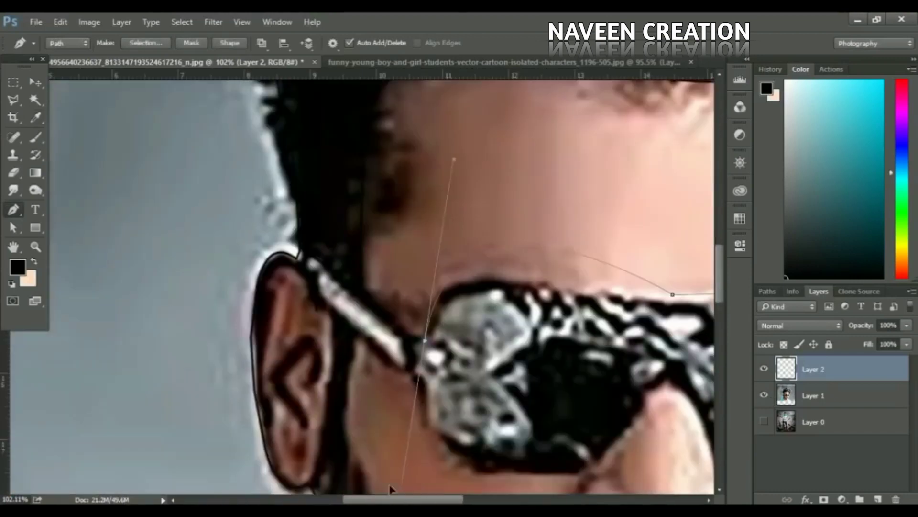
pyautogui.moveTo(457, 280); pyautogui.dragTo(419, 311)
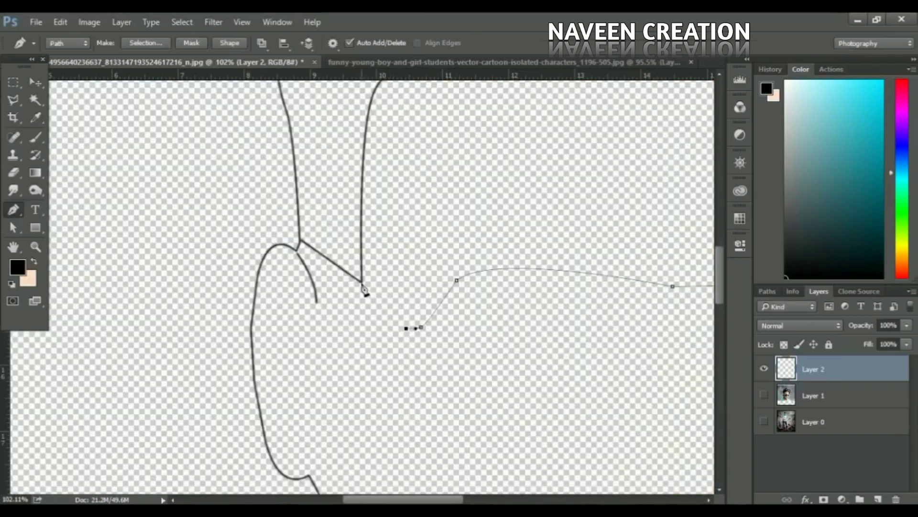
pyautogui.rightClick(440, 293)
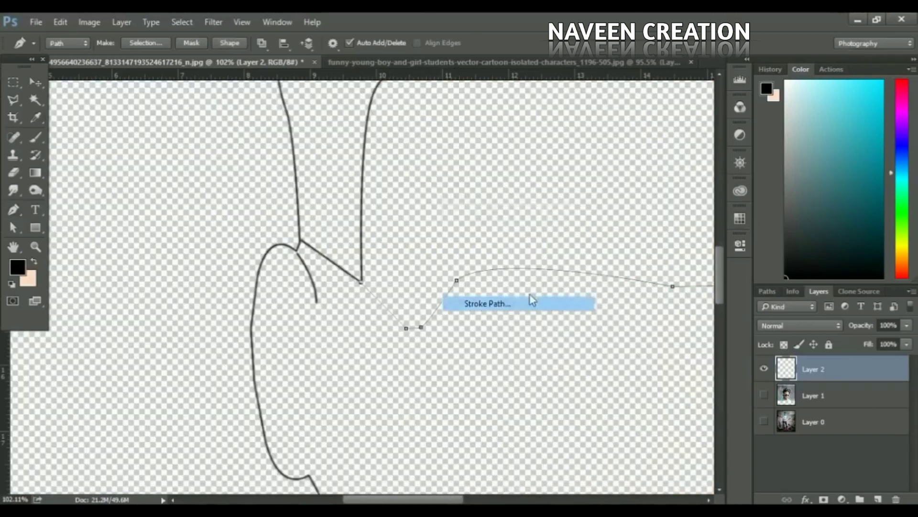
pyautogui.click(528, 301)
pyautogui.press('Return')
pyautogui.click(764, 395)
# Step: Trace and stroke the sunglasses' lower edge to the nose bridge, then view the line art
pyautogui.click(301, 300)
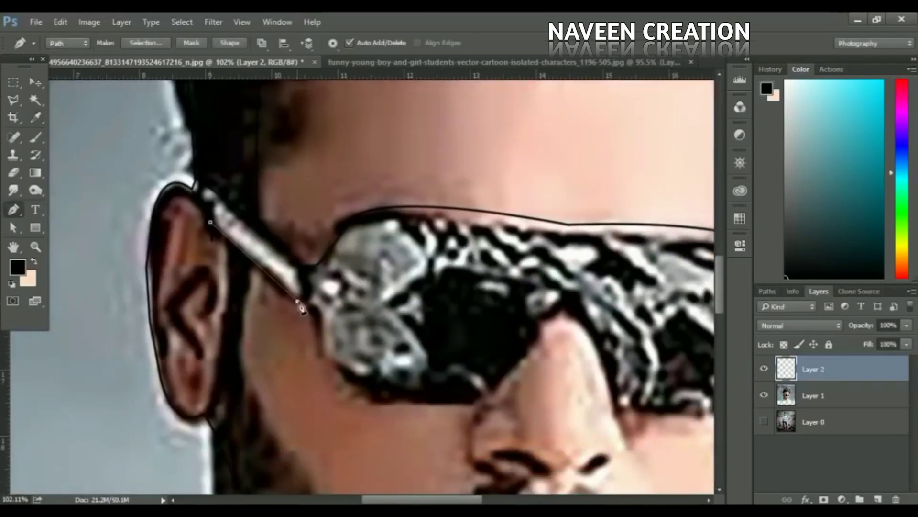
pyautogui.moveTo(434, 353); pyautogui.dragTo(570, 329)
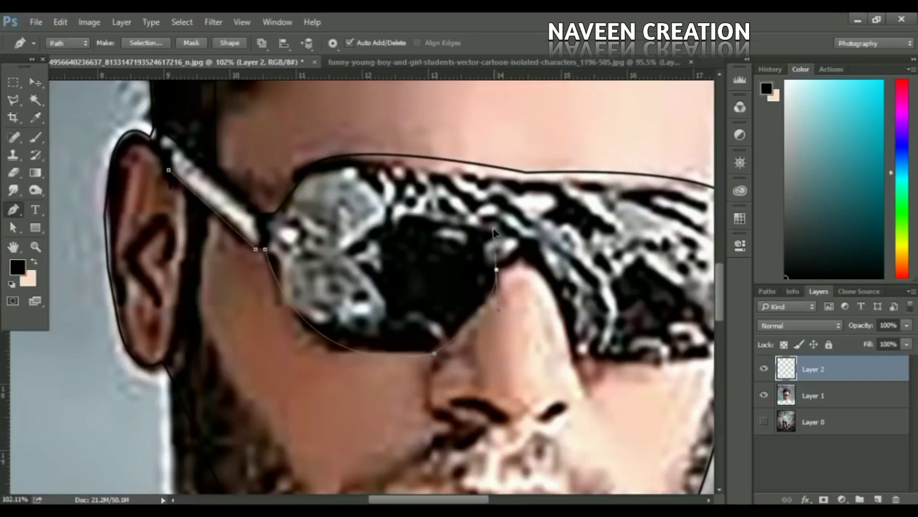
pyautogui.moveTo(550, 292); pyautogui.dragTo(418, 231)
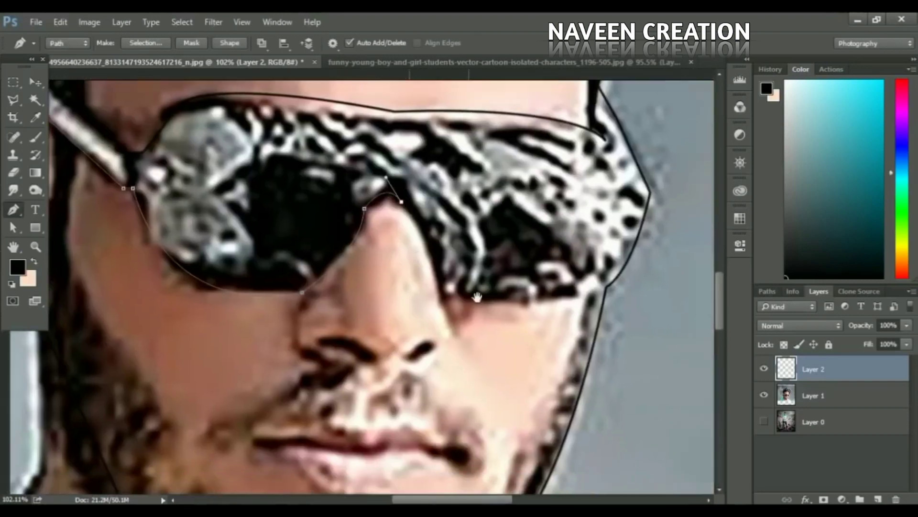
pyautogui.click(448, 298)
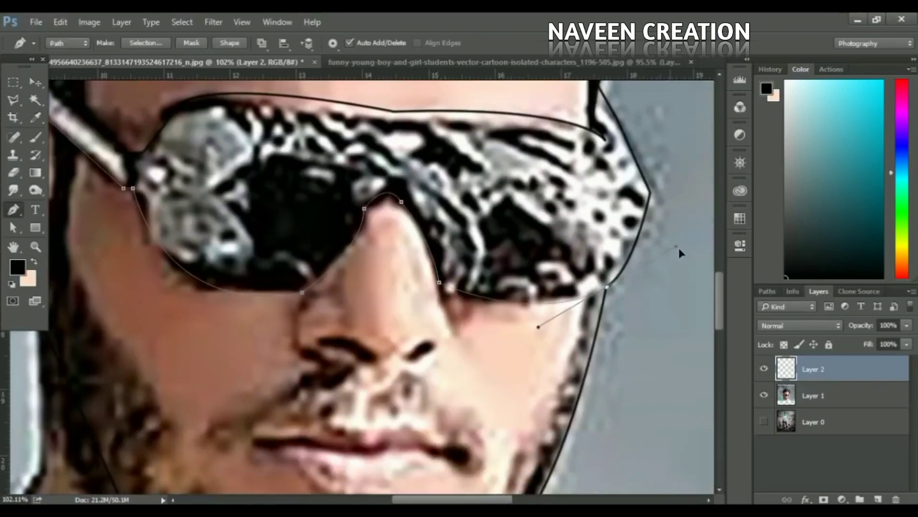
pyautogui.rightClick(578, 267)
pyautogui.click(641, 303)
pyautogui.press('Return')
pyautogui.hotkey('ctrl', '0')
pyautogui.click(764, 396)
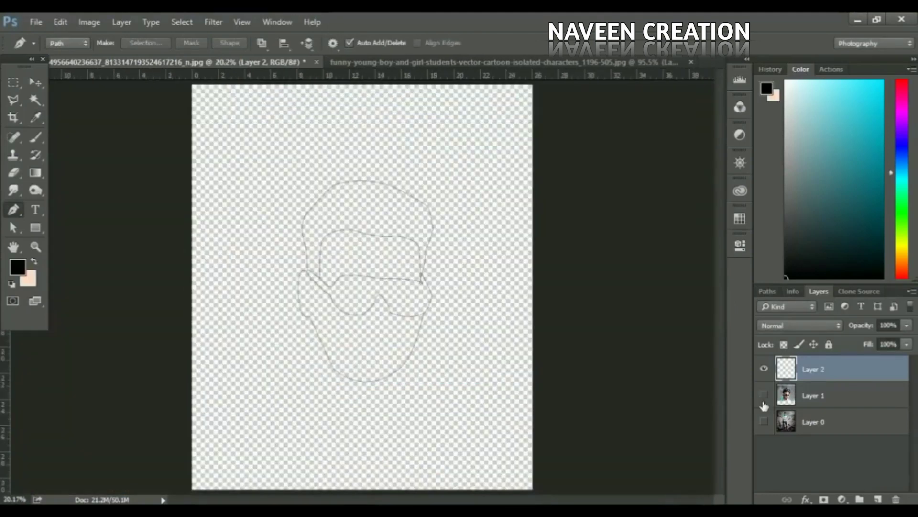
# Step: Start the beard path below the ear and curve it down the jawline
pyautogui.press('z')
pyautogui.moveTo(311, 278); pyautogui.dragTo(426, 381)
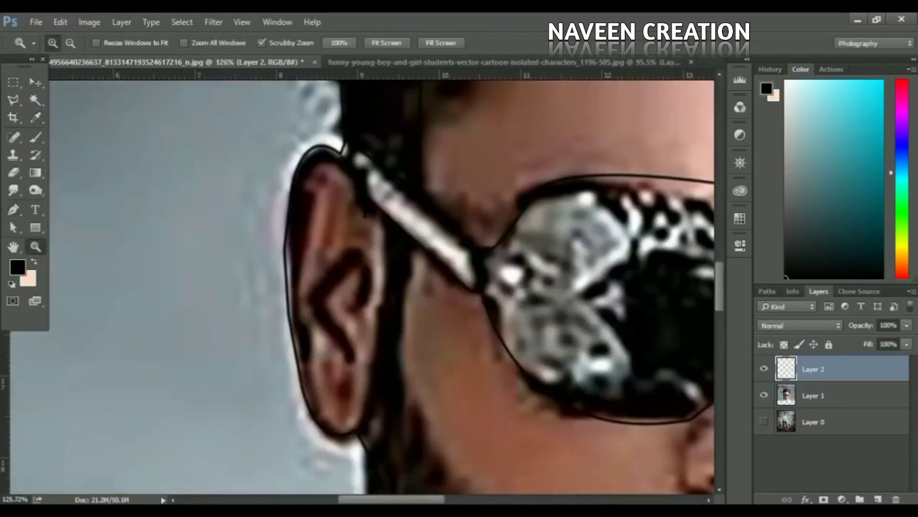
pyautogui.press('p')
pyautogui.click(764, 421)
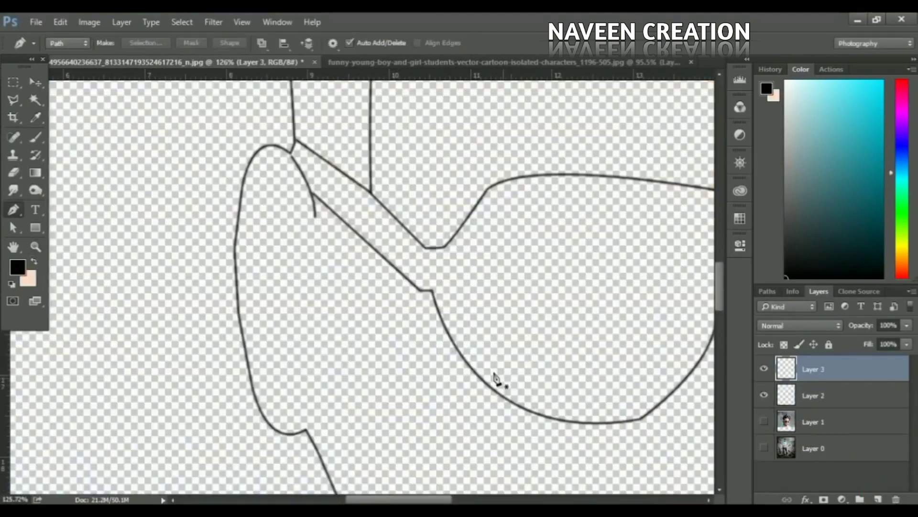
pyautogui.click(764, 421)
pyautogui.click(323, 306)
pyautogui.click(303, 368)
pyautogui.scroll(-5, 306, 431)
pyautogui.moveTo(300, 384); pyautogui.dragTo(321, 423)
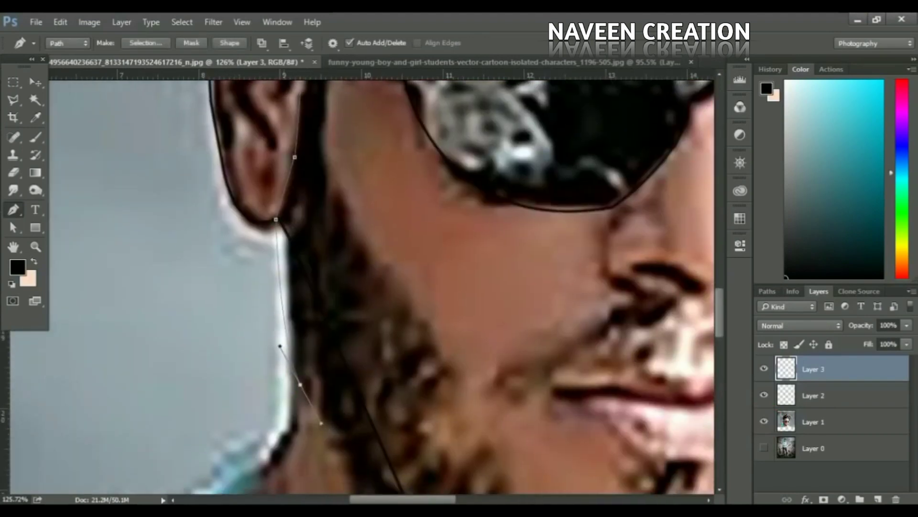
pyautogui.scroll(-5, 306, 344)
pyautogui.hscroll(2, 440, 315)
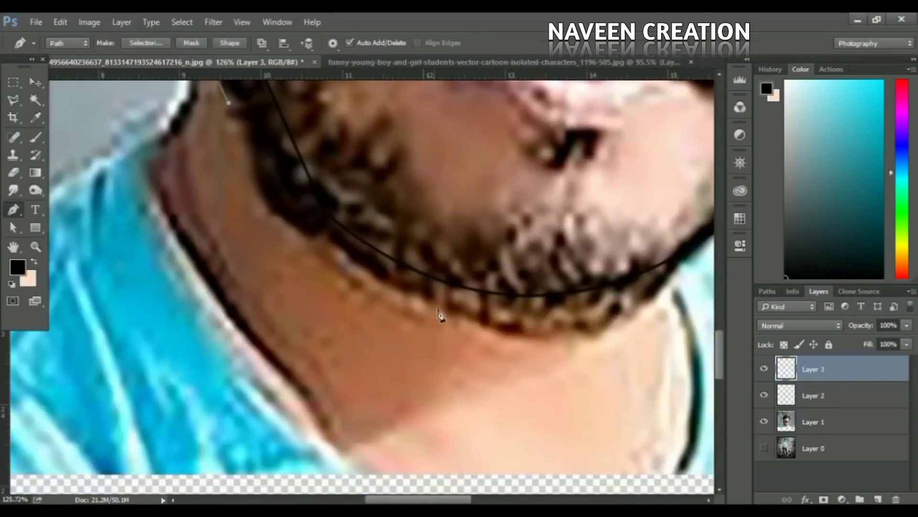
# Step: Continue the beard path around the chin and up the far jaw to the glasses corner
pyautogui.moveTo(440, 316); pyautogui.dragTo(630, 353)
pyautogui.hscroll(4, 347, 382)
pyautogui.moveTo(513, 267); pyautogui.dragTo(611, 132)
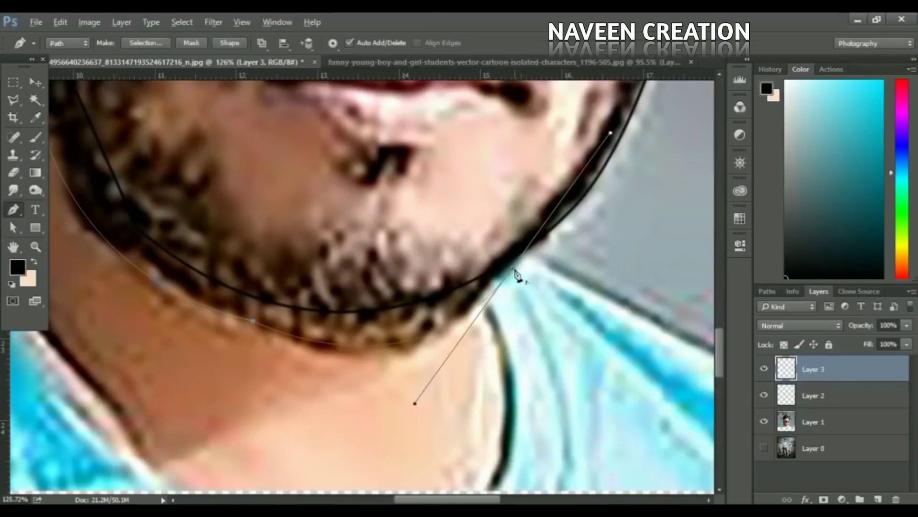
pyautogui.scroll(5, 564, 226)
pyautogui.scroll(5, 373, 397)
pyautogui.click(447, 205)
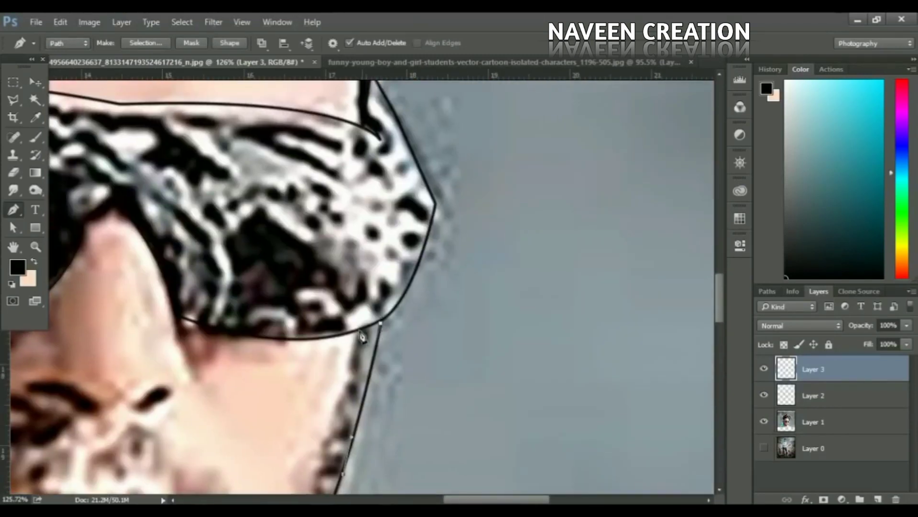
pyautogui.scroll(-2, 378, 294)
pyautogui.hscroll(-3, 274, 299)
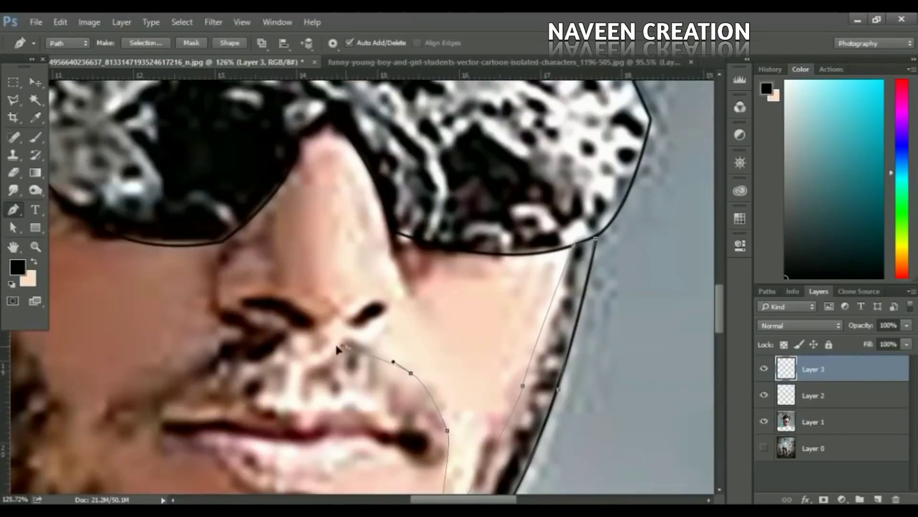
# Step: Finish the beard path beside the nose and along the upper lip and mouth
pyautogui.click(368, 315)
pyautogui.click(289, 323)
pyautogui.click(180, 372)
pyautogui.hscroll(-3, 181, 372)
pyautogui.click(299, 392)
pyautogui.scroll(5, 254, 400)
pyautogui.hscroll(-2, 255, 399)
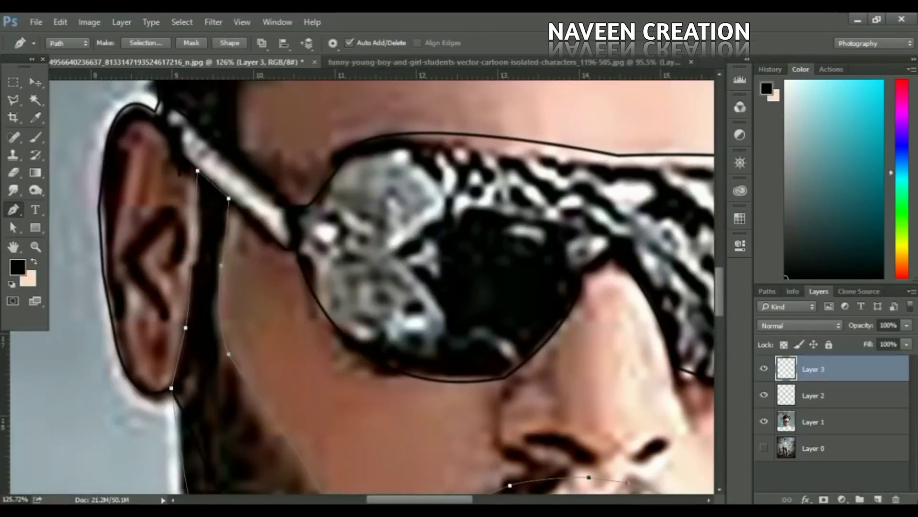
pyautogui.hotkey('ctrl', '0')
# Step: Fill the beard path with black and lower Layer 3 opacity to 40%
pyautogui.rightClick(492, 297)
pyautogui.press('Return')
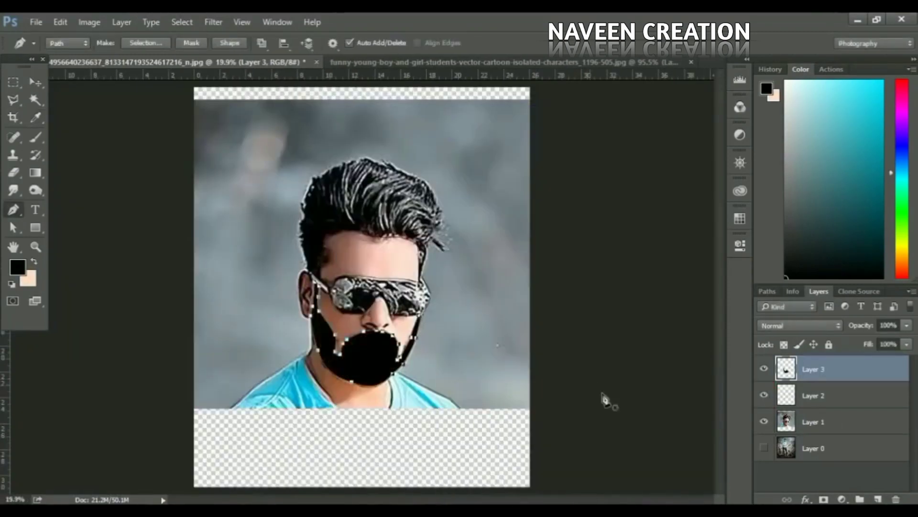
pyautogui.click(906, 325)
pyautogui.moveTo(888, 346); pyautogui.dragTo(861, 347)
# Step: Turn a path around the mouth and chin into a selection and delete it from the beard
pyautogui.press('z')
pyautogui.moveTo(356, 367); pyautogui.dragTo(433, 369)
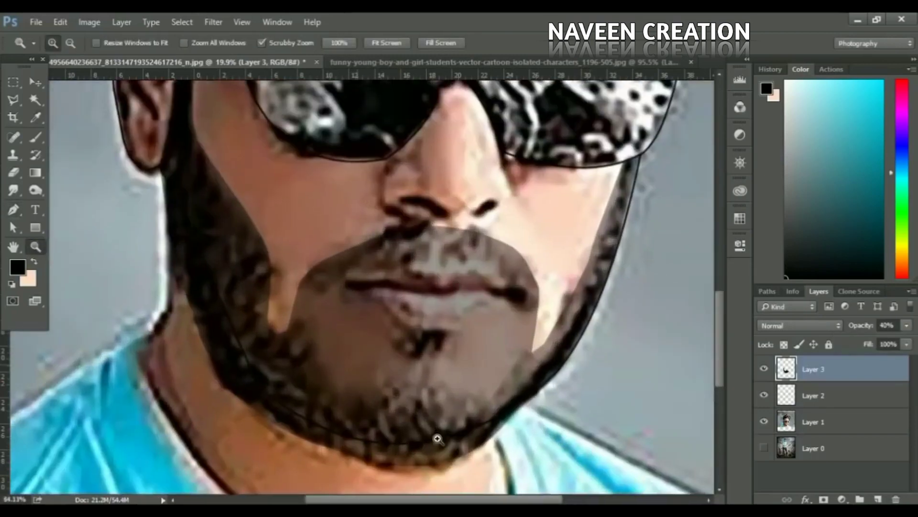
pyautogui.press('p')
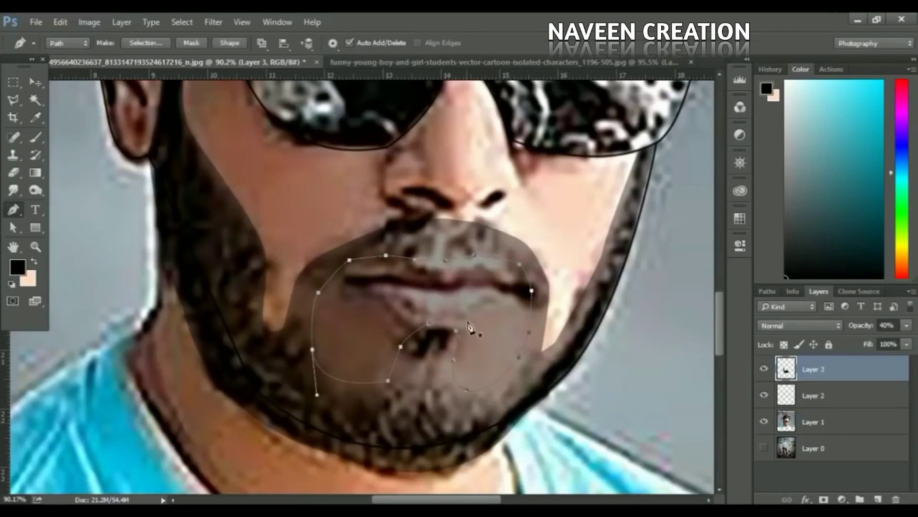
pyautogui.hotkey('ctrl', 'Return')
pyautogui.press('Delete')
pyautogui.click(906, 325)
# Step: Restore the beard layer to 100% opacity and stroke a first inner ear line
pyautogui.moveTo(888, 339); pyautogui.dragTo(913, 339)
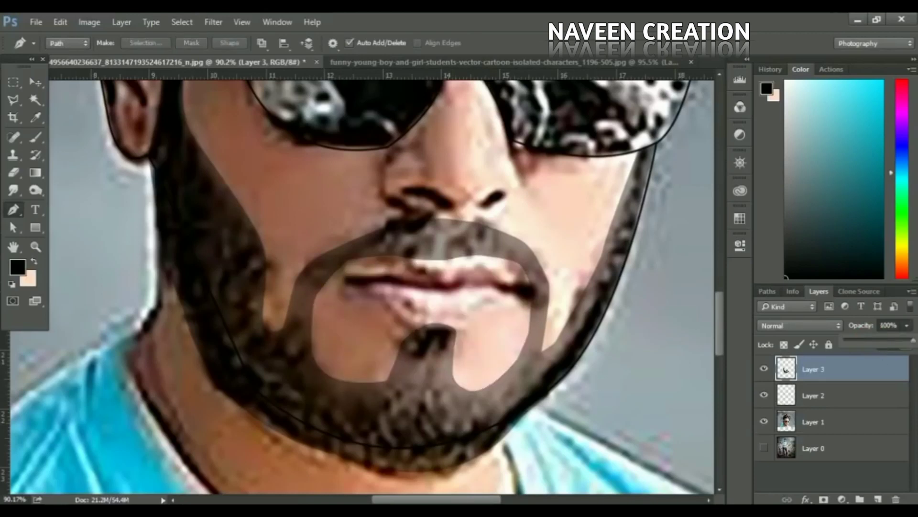
pyautogui.hotkey('ctrl', '0')
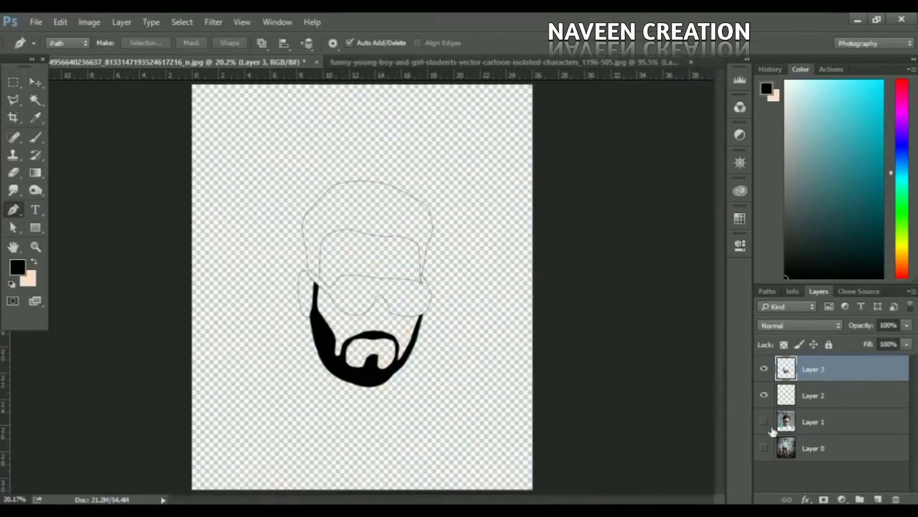
pyautogui.moveTo(312, 303); pyautogui.dragTo(363, 304)
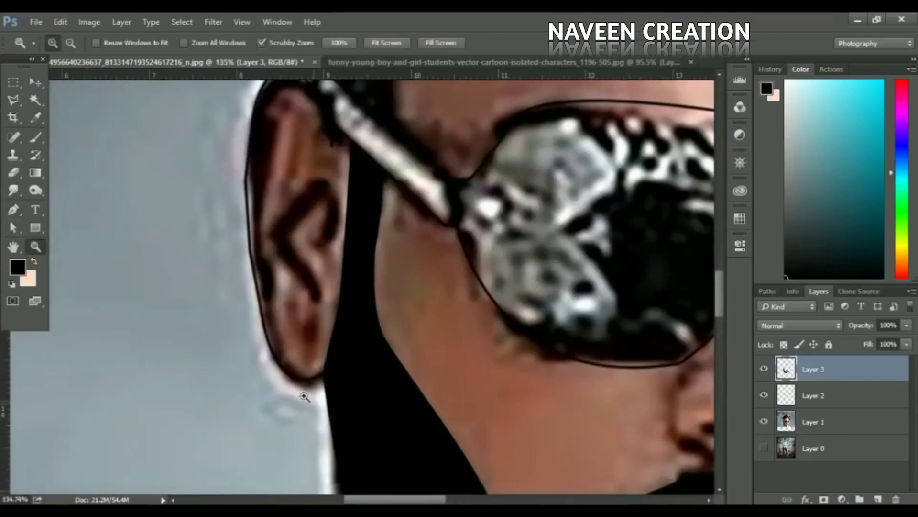
pyautogui.click(312, 157)
pyautogui.rightClick(328, 228)
pyautogui.click(368, 302)
pyautogui.click(547, 183)
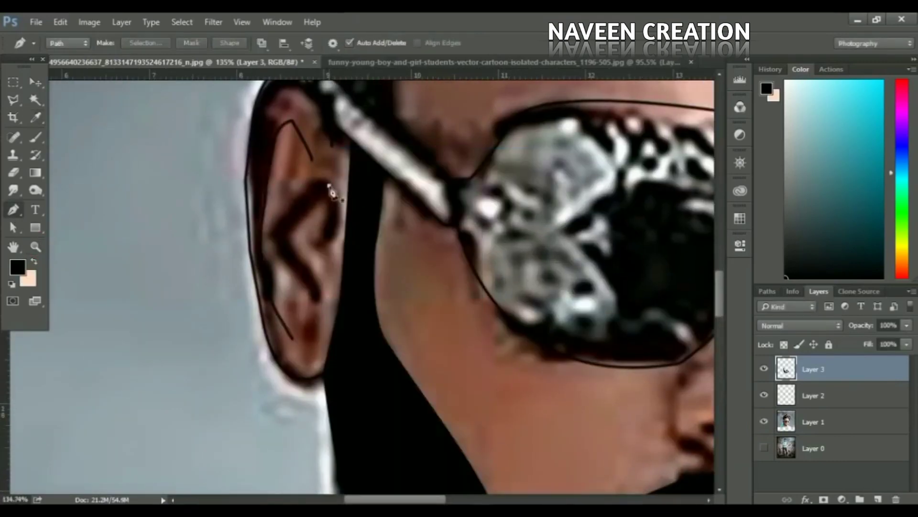
# Step: Stroke a second inner ear curve and merge Layer 3 down into Layer 2
pyautogui.click(296, 214)
pyautogui.click(314, 289)
pyautogui.rightClick(393, 180)
pyautogui.click(460, 244)
pyautogui.press('Return')
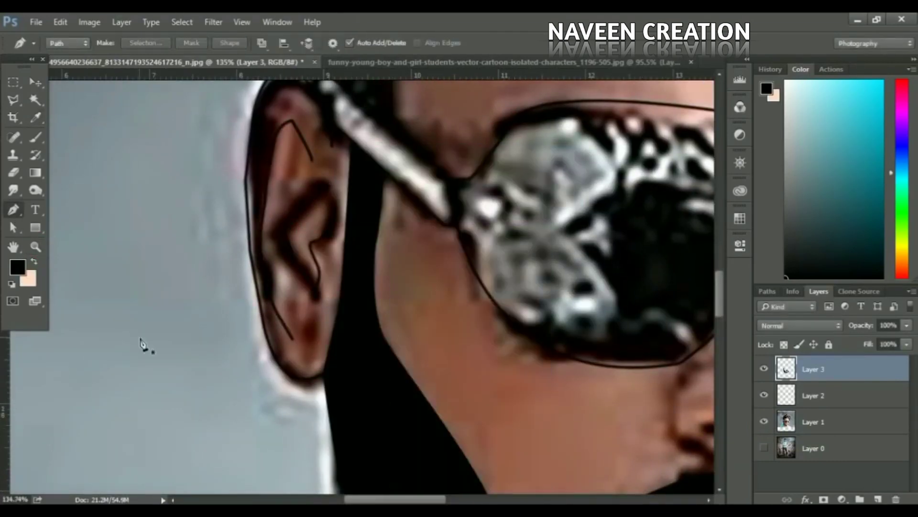
pyautogui.hotkey('ctrl', '0')
pyautogui.rightClick(813, 369)
pyautogui.click(670, 464)
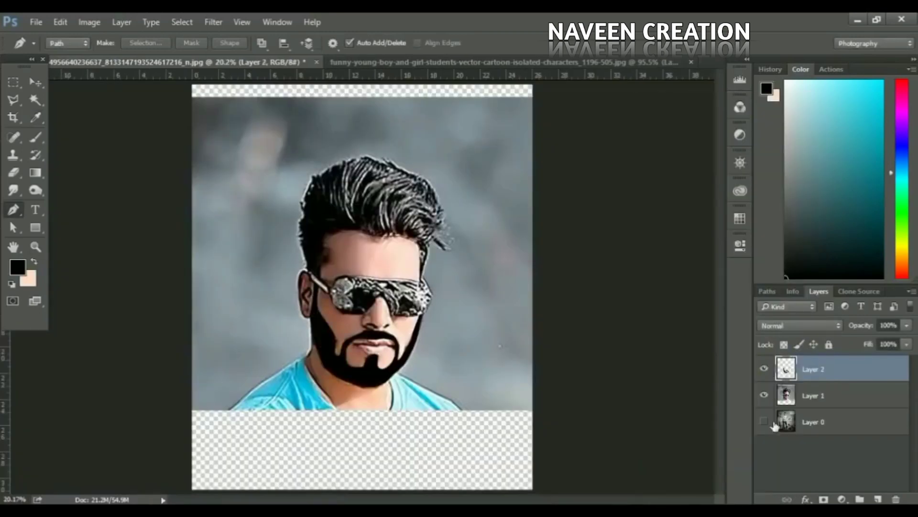
# Step: Zoom in on the nose and stroke the first path beside it in black
pyautogui.click(764, 395)
pyautogui.click(764, 395)
pyautogui.press('z')
pyautogui.moveTo(378, 342); pyautogui.dragTo(455, 346)
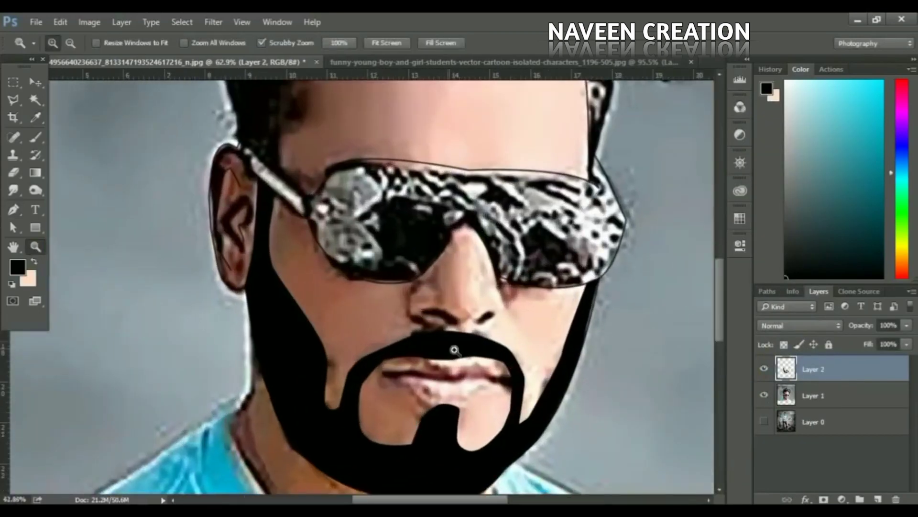
pyautogui.press('b')
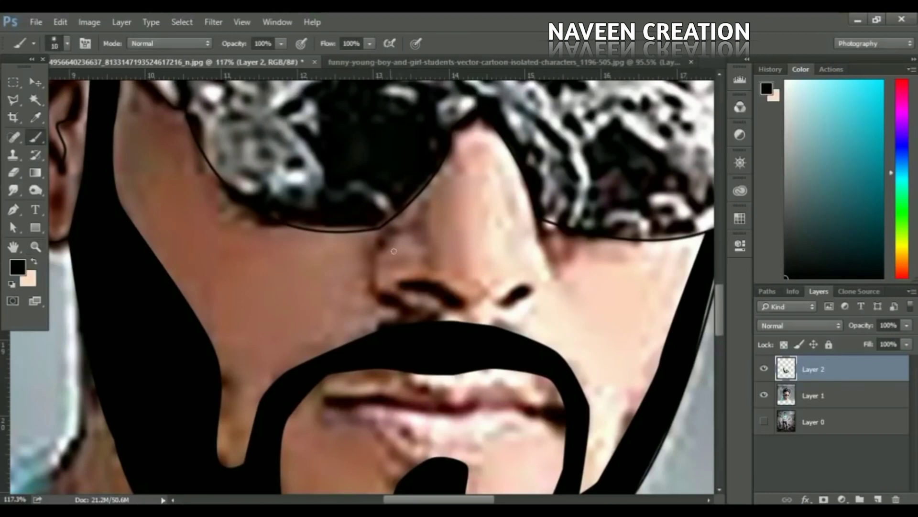
pyautogui.press('p')
pyautogui.click(378, 243)
pyautogui.moveTo(408, 311); pyautogui.dragTo(452, 319)
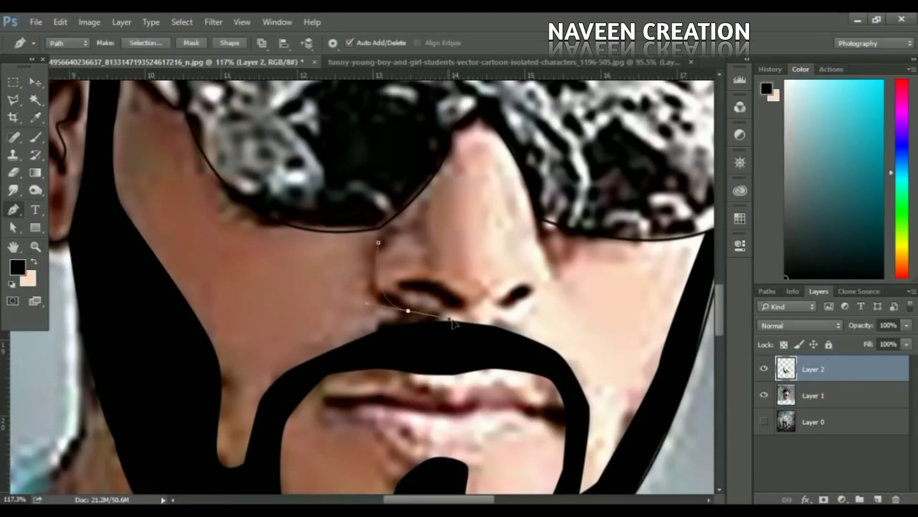
pyautogui.rightClick(469, 333)
pyautogui.press('Return')
pyautogui.click(538, 245)
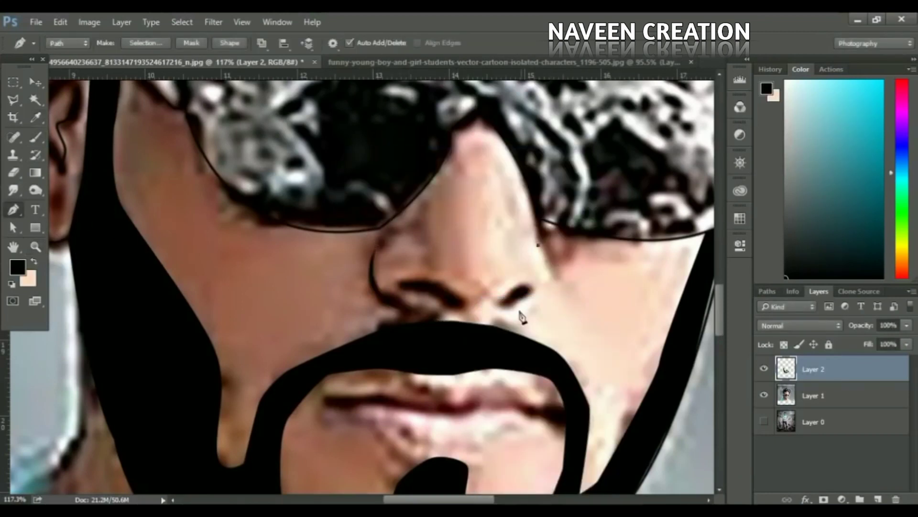
# Step: Stroke the nose and nostril paths in black and fill one nostril solid black
pyautogui.rightClick(473, 337)
pyautogui.click(656, 303)
pyautogui.press('Return')
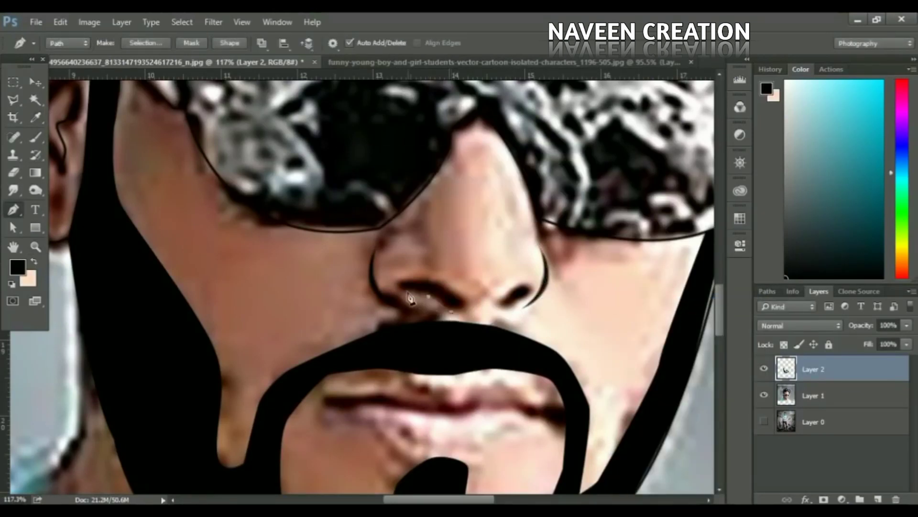
pyautogui.rightClick(507, 242)
pyautogui.click(546, 305)
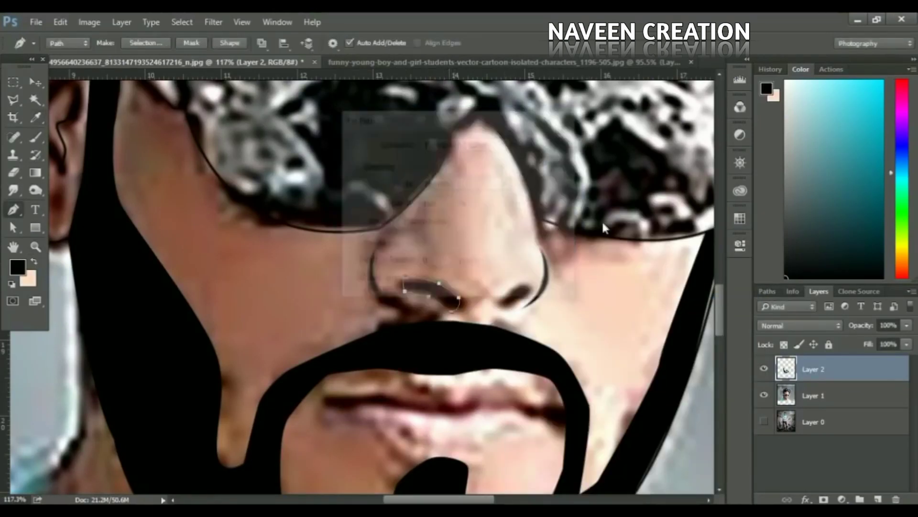
pyautogui.press('Return')
pyautogui.rightClick(580, 304)
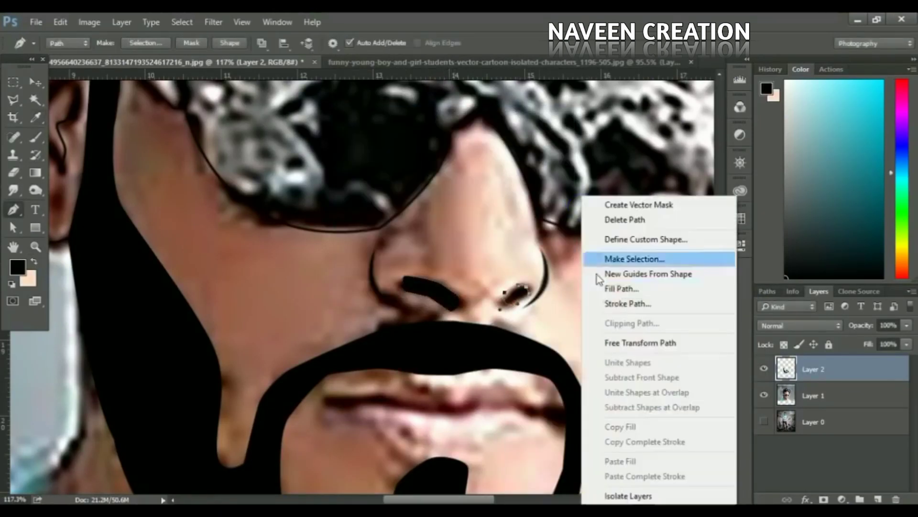
pyautogui.click(612, 293)
pyautogui.press('Return')
# Step: Trace and black-stroke the second nostril curve and the line along the nose side
pyautogui.click(452, 297)
pyautogui.moveTo(509, 295); pyautogui.dragTo(538, 277)
pyautogui.rightClick(479, 197)
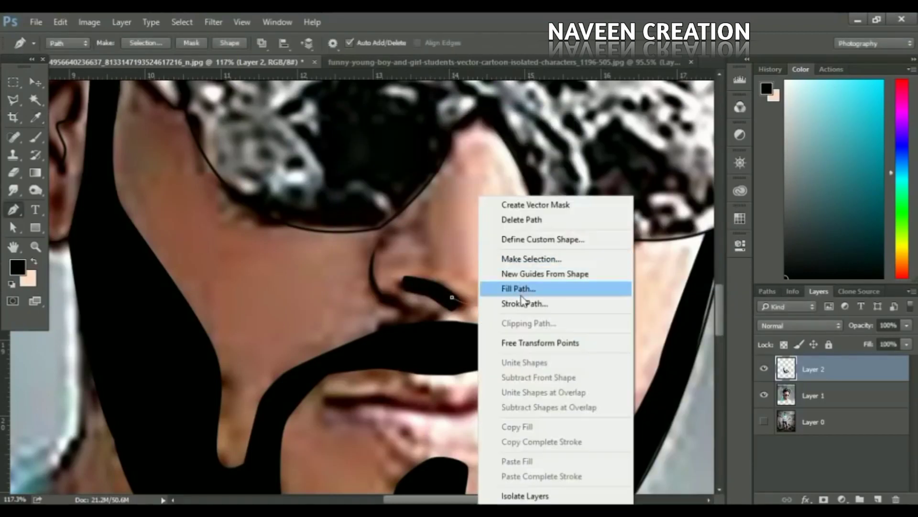
pyautogui.click(512, 303)
pyautogui.click(553, 180)
pyautogui.press('Return')
pyautogui.click(548, 268)
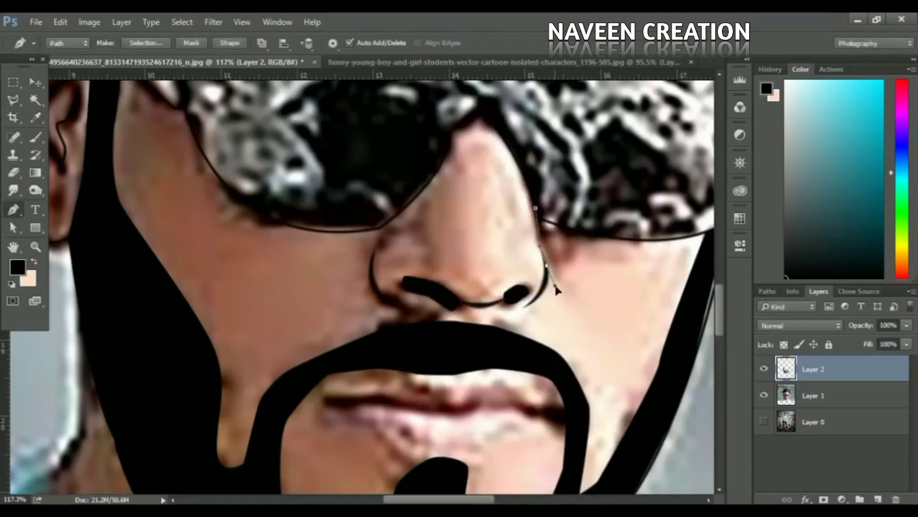
pyautogui.rightClick(557, 289)
pyautogui.click(611, 302)
pyautogui.press('Return')
# Step: Check the nose line art with the photo toggled off and on, then return to the Pen tool
pyautogui.hotkey('ctrl', '0')
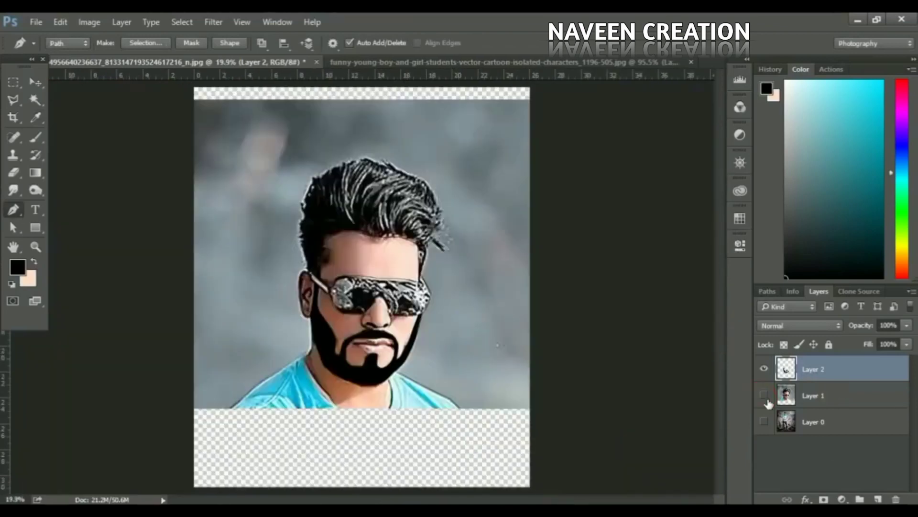
pyautogui.click(764, 395)
pyautogui.click(764, 395)
pyautogui.press('z')
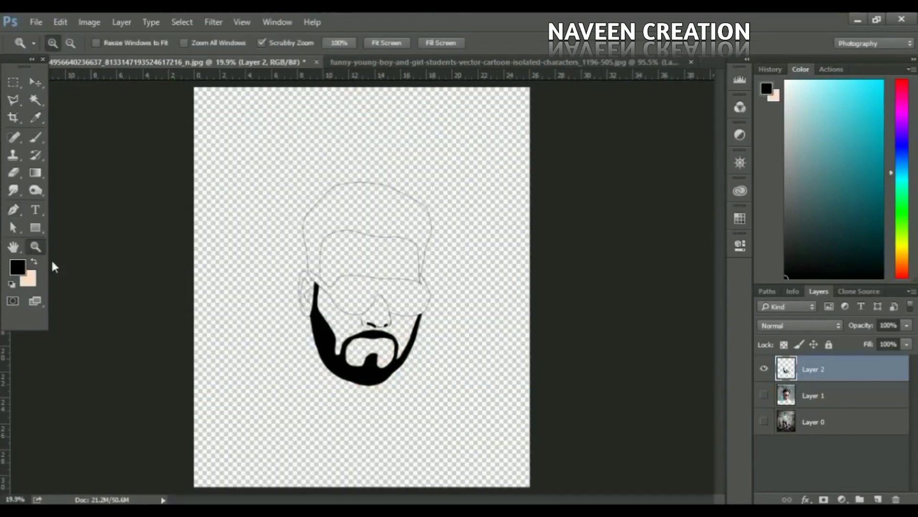
pyautogui.moveTo(378, 311); pyautogui.dragTo(430, 311)
pyautogui.press('e')
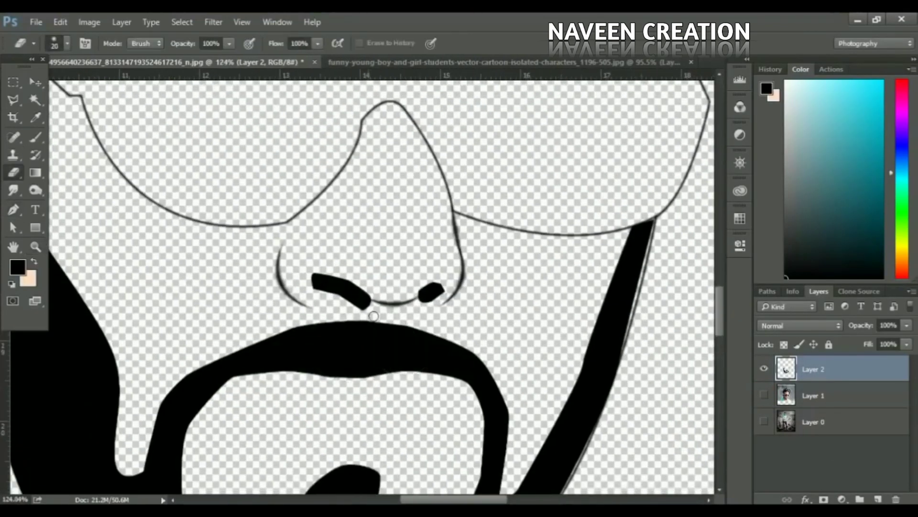
pyautogui.click(67, 43)
pyautogui.hotkey('ctrl', '0')
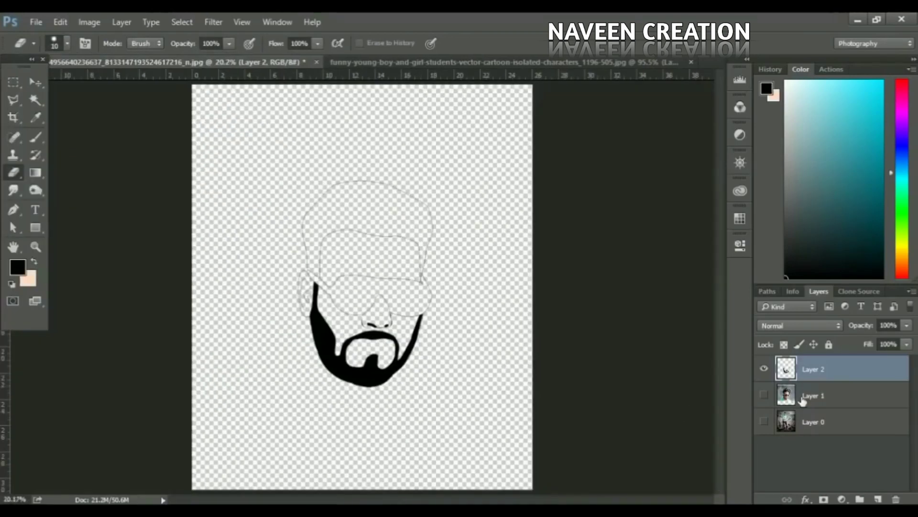
pyautogui.click(764, 394)
pyautogui.click(764, 421)
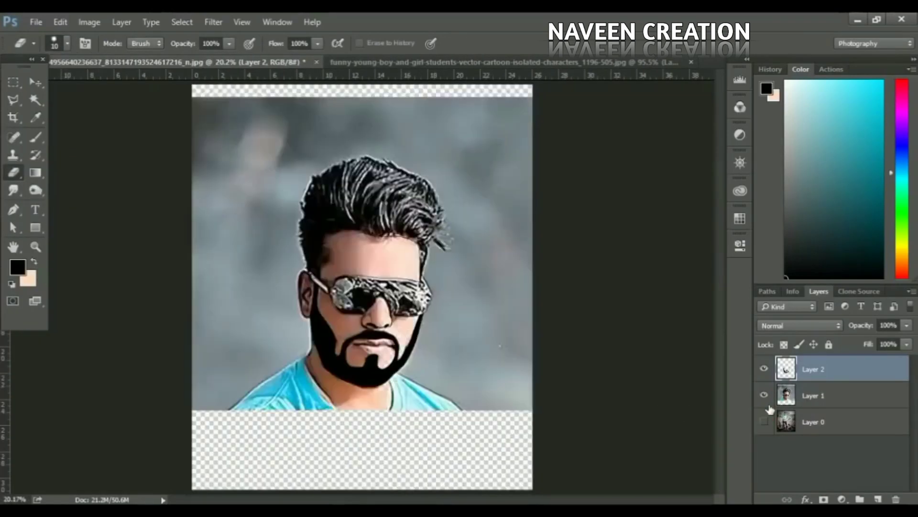
pyautogui.press('p')
pyautogui.keyDown('alt'); pyautogui.scroll(3, 376, 336); pyautogui.keyUp('alt')
# Step: Trace the line between the lips and stroke it in black
pyautogui.keyDown('alt'); pyautogui.scroll(3, 375, 336); pyautogui.keyUp('alt')
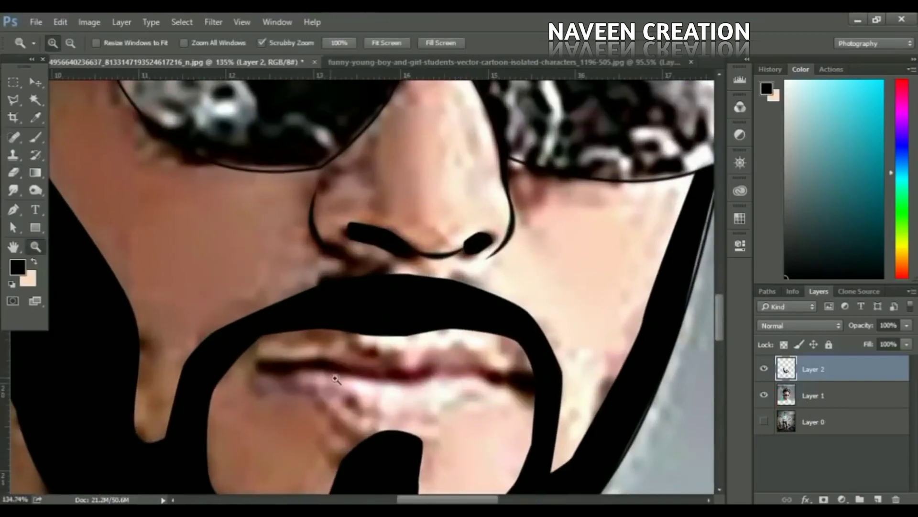
pyautogui.moveTo(300, 371); pyautogui.dragTo(280, 373)
pyautogui.click(398, 374)
pyautogui.moveTo(493, 371); pyautogui.dragTo(507, 374)
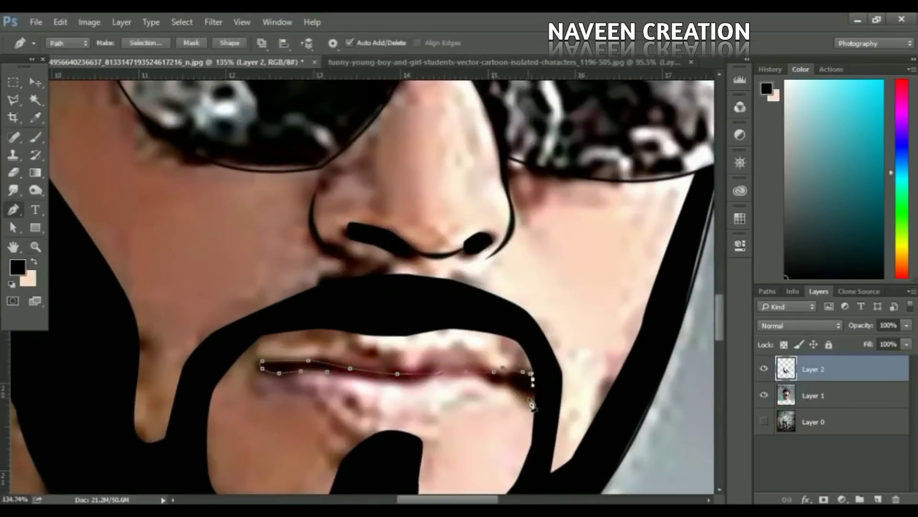
pyautogui.rightClick(542, 270)
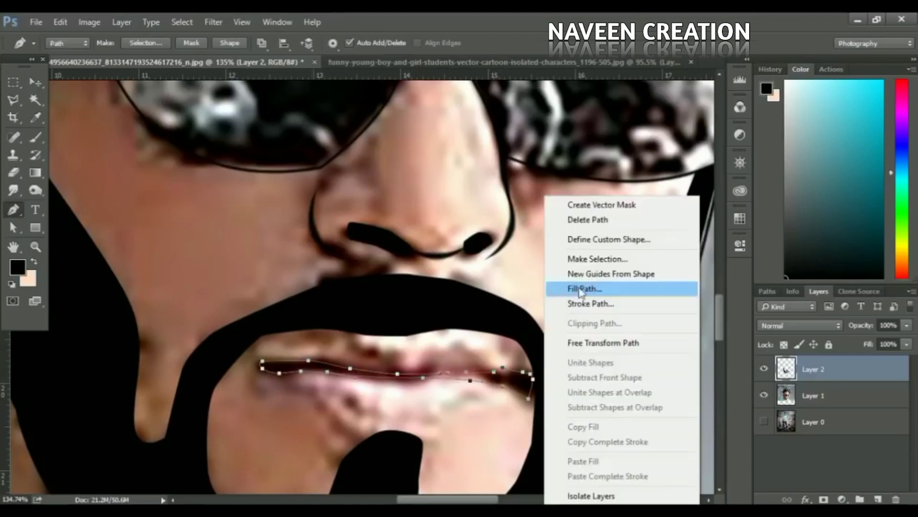
pyautogui.click(584, 287)
pyautogui.press('Return')
# Step: Sample the lip colour, outline the lip shape, and add Layer 3 for the fill
pyautogui.press('i')
pyautogui.click(557, 361)
pyautogui.click(363, 351)
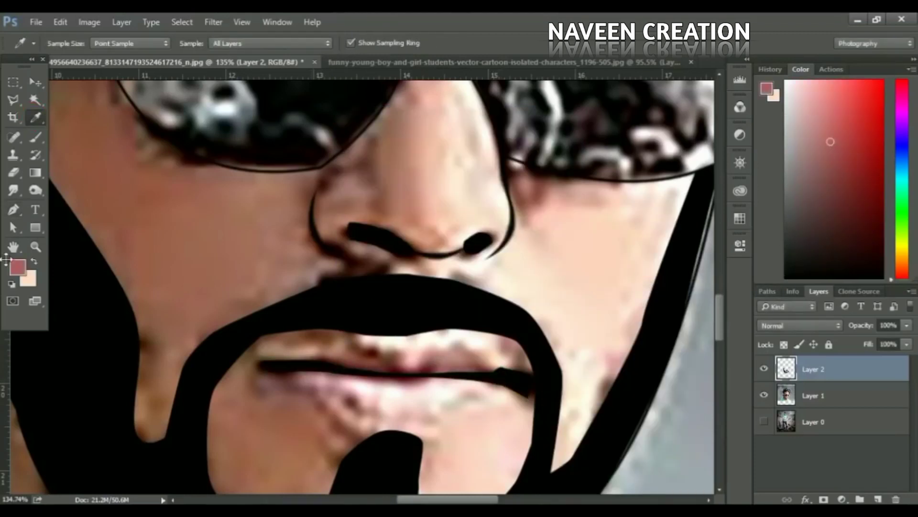
pyautogui.press('p')
pyautogui.click(270, 359)
pyautogui.click(359, 348)
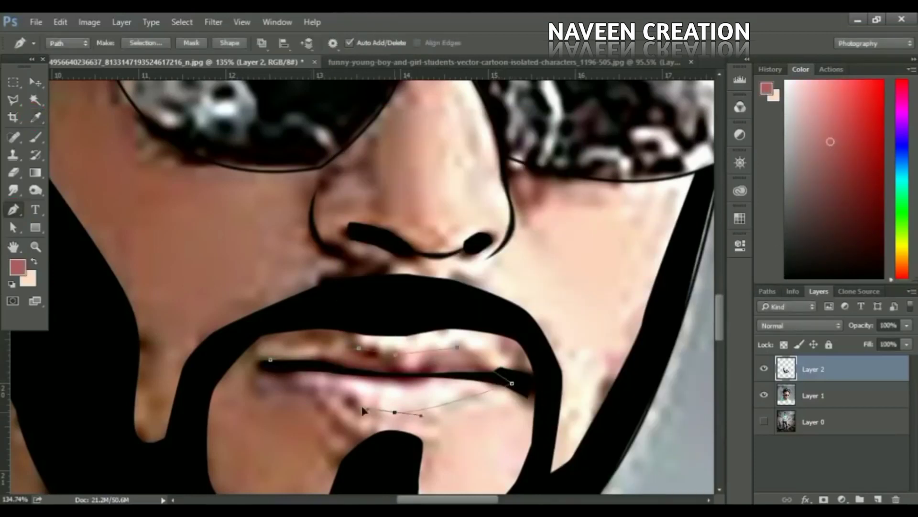
pyautogui.rightClick(523, 195)
pyautogui.press('Escape')
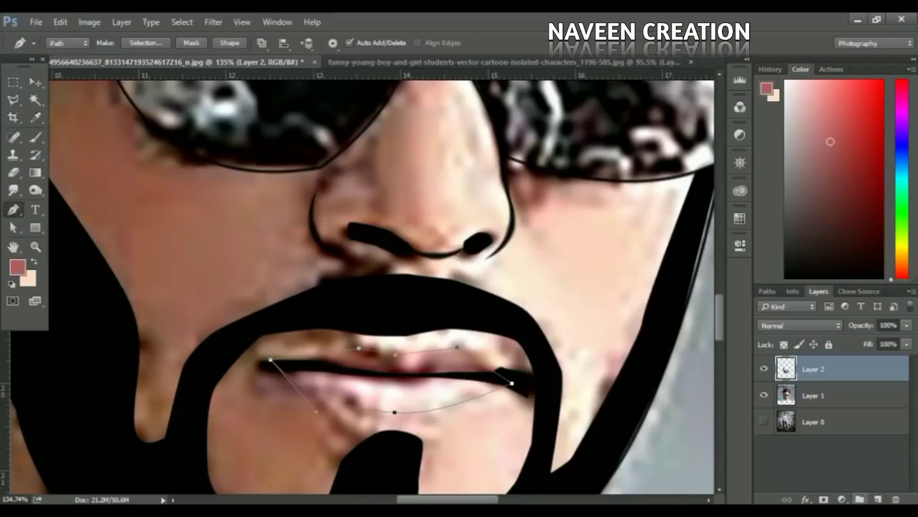
pyautogui.click(878, 499)
# Step: Fill the lip shape pink, then refill it with a darker muted red
pyautogui.rightClick(574, 362)
pyautogui.click(602, 127)
pyautogui.press('Return')
pyautogui.click(835, 162)
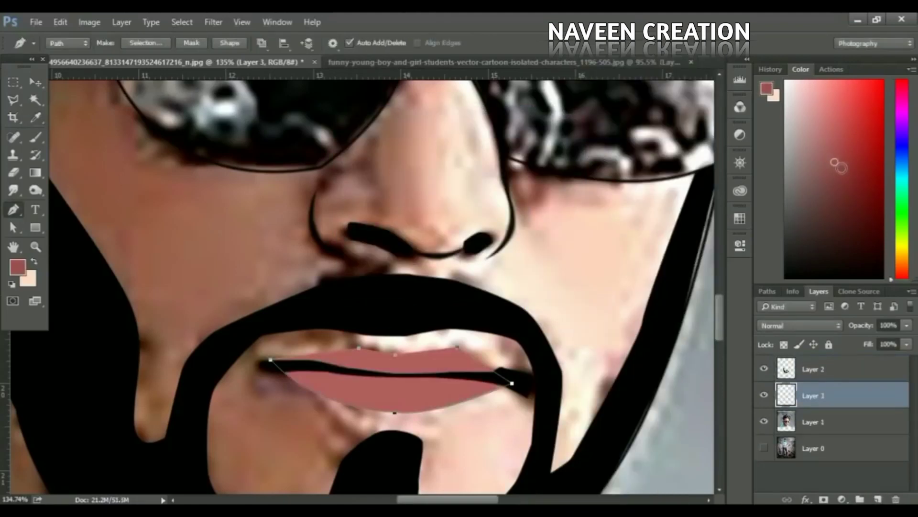
pyautogui.rightClick(550, 364)
pyautogui.click(574, 123)
pyautogui.press('Return')
pyautogui.press('Escape')
pyautogui.hotkey('ctrl', '0')
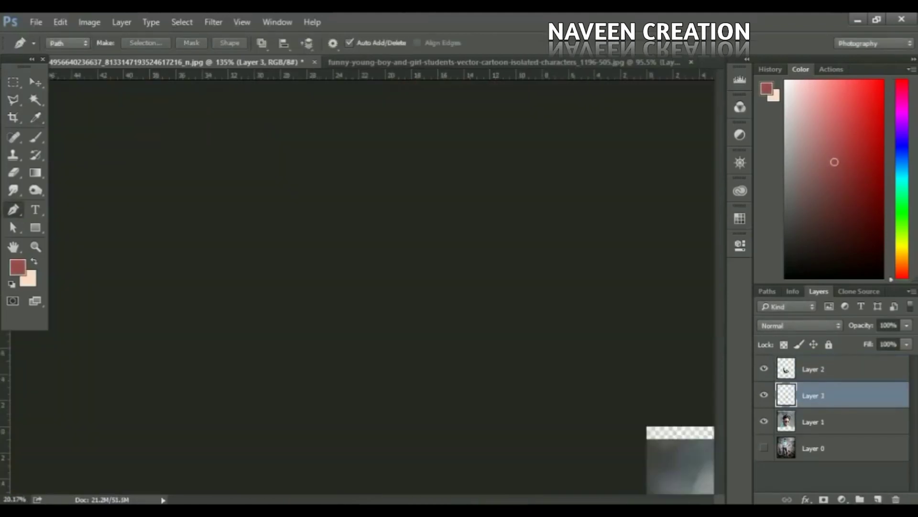
# Step: Magic-wand select the face area on the Layer 2 line art
pyautogui.press('w')
pyautogui.click(865, 372)
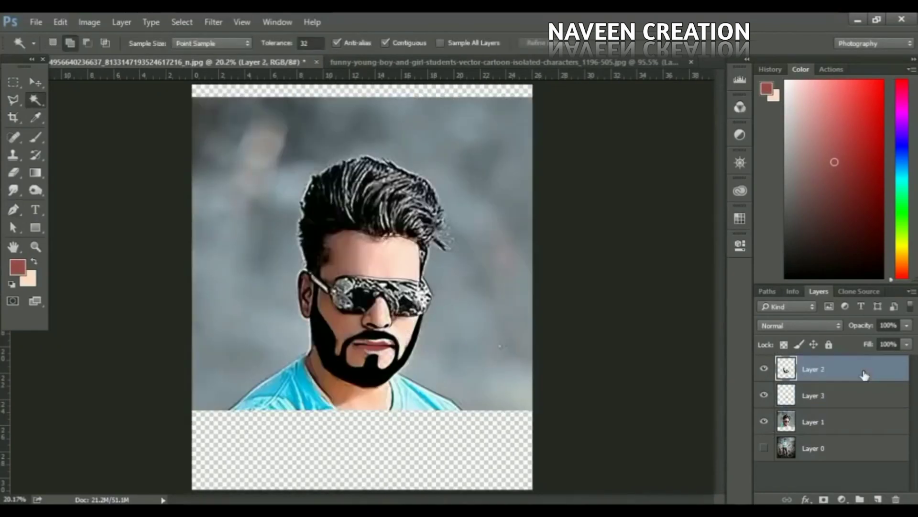
pyautogui.click(813, 422)
pyautogui.press('p')
pyautogui.click(813, 395)
pyautogui.click(764, 422)
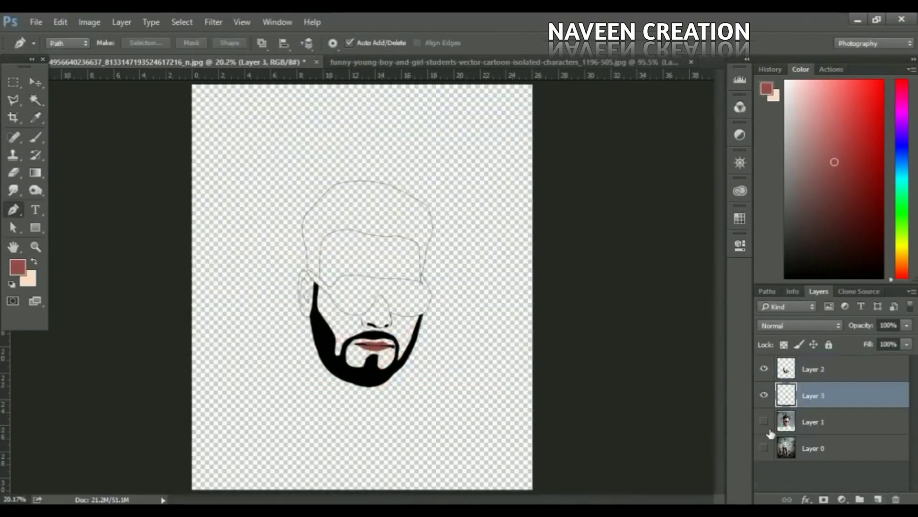
pyautogui.press('w')
pyautogui.click(861, 372)
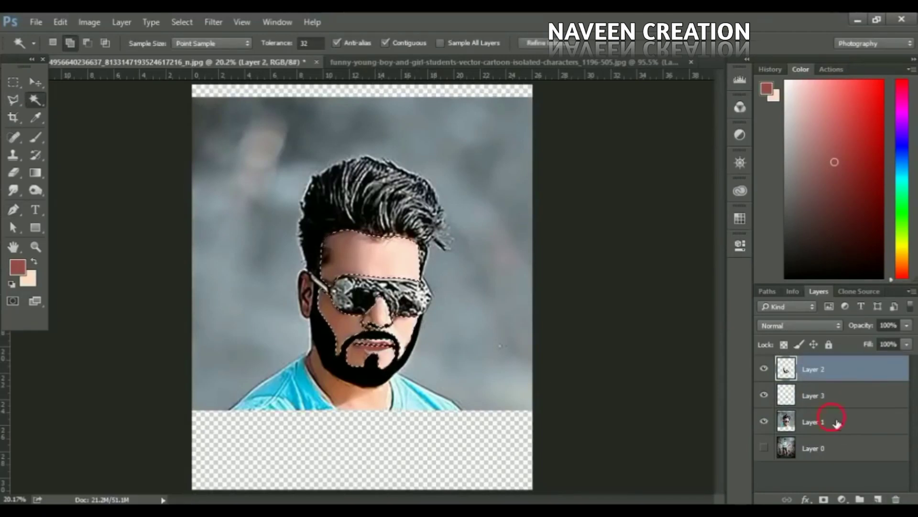
pyautogui.click(834, 423)
# Step: Fill the selection with the sampled pale skin tone on a new layer above the photo
pyautogui.click(878, 499)
pyautogui.click(35, 118)
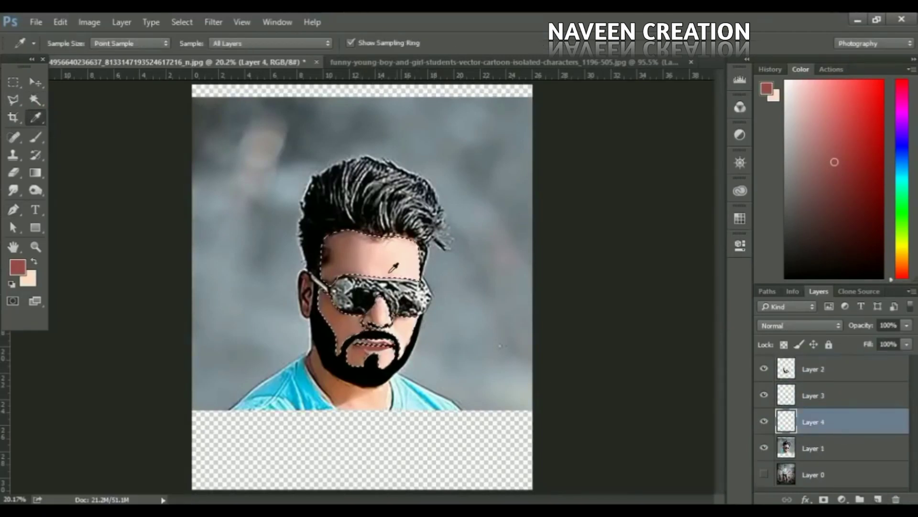
pyautogui.click(371, 246)
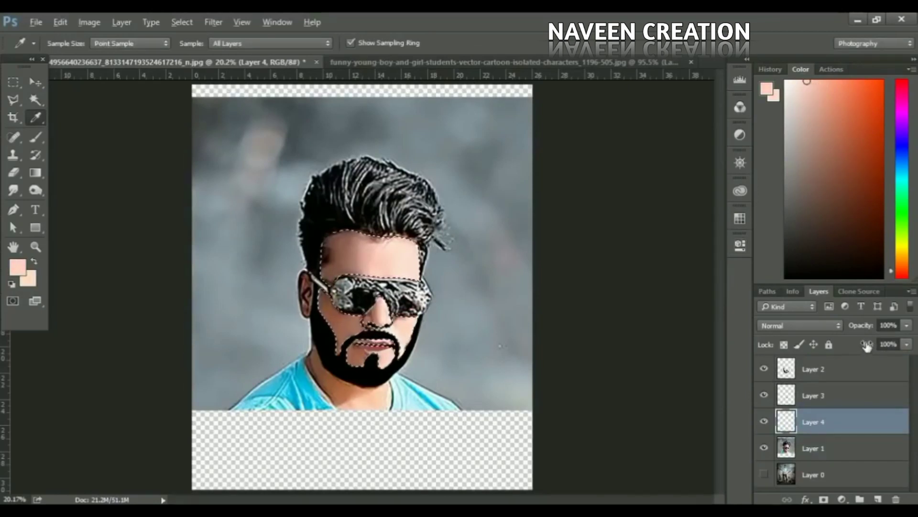
pyautogui.hotkey('ctrl', 'd')
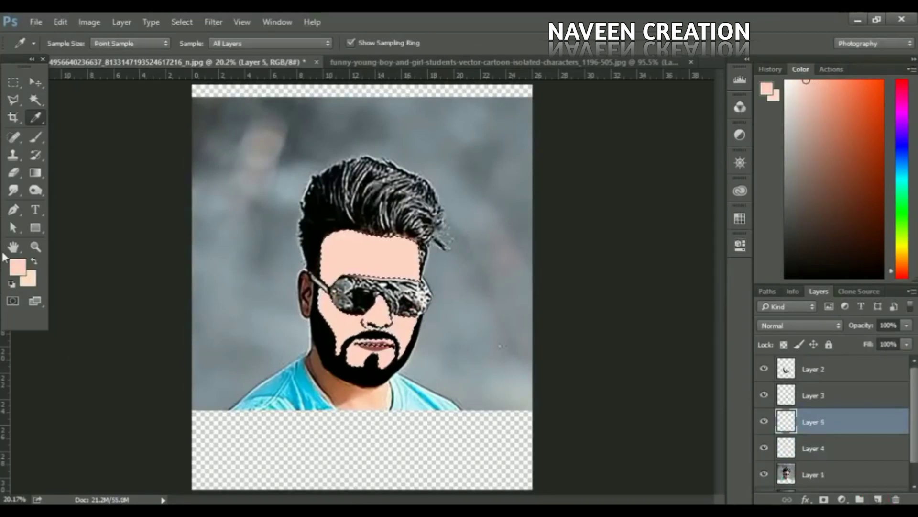
pyautogui.press('w')
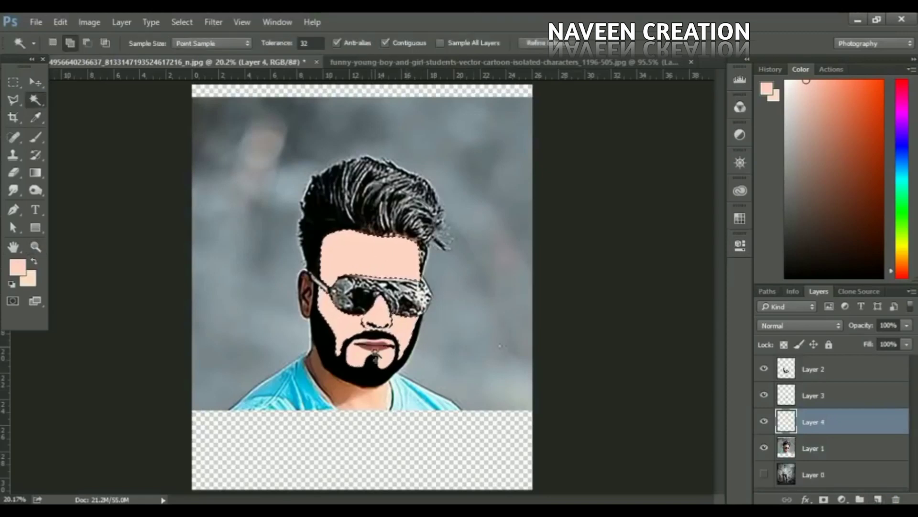
pyautogui.click(878, 499)
pyautogui.click(35, 245)
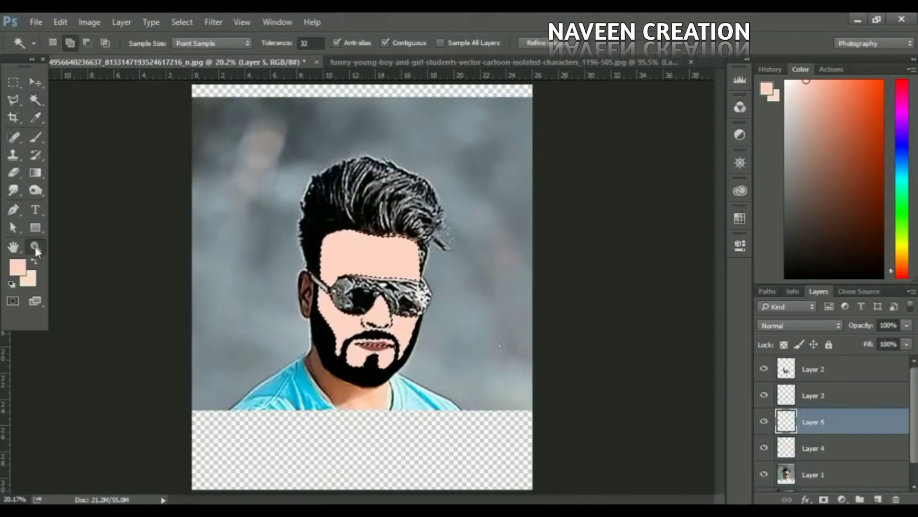
pyautogui.click(356, 278)
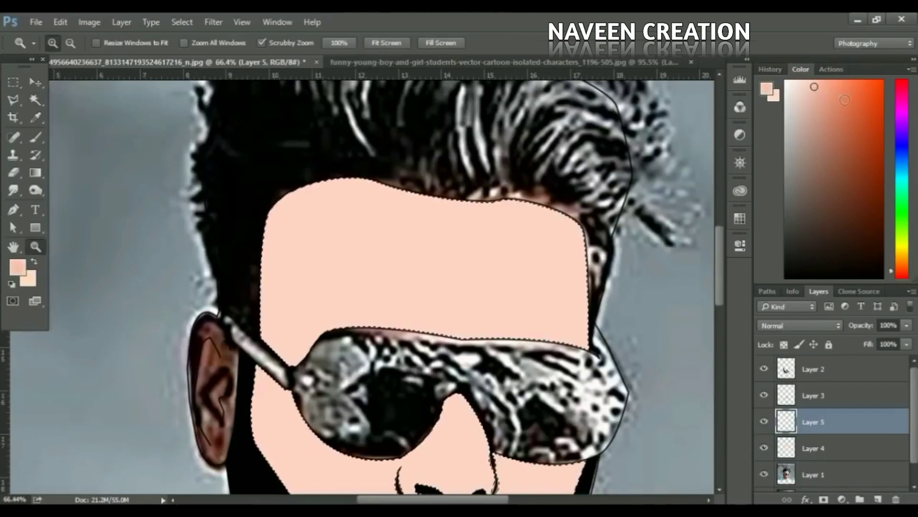
# Step: Brush darker skin shading across the forehead
pyautogui.press('b')
pyautogui.moveTo(301, 274)
pyautogui.mouseDown()
pyautogui.moveTo(410, 215)
pyautogui.moveTo(557, 255)
pyautogui.moveTo(565, 316)
pyautogui.moveTo(284, 307)
pyautogui.moveTo(207, 116)
pyautogui.mouseUp()
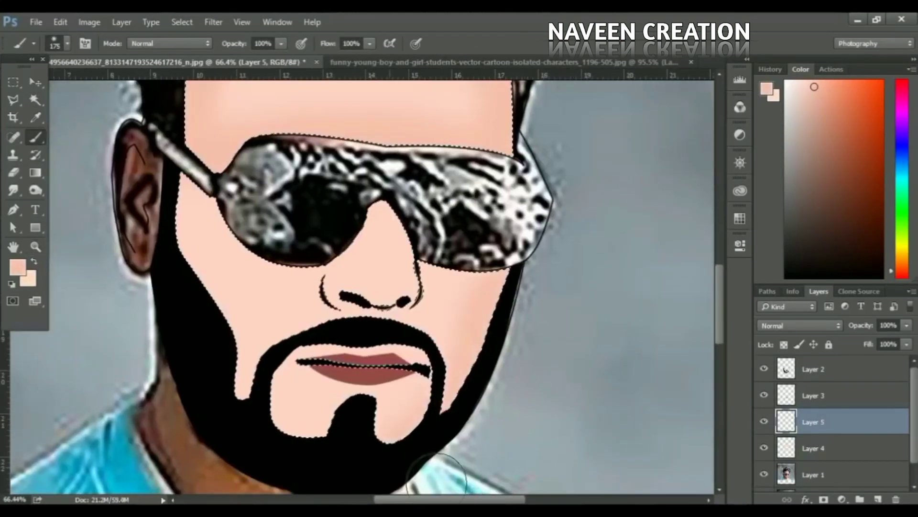
pyautogui.press('[')
pyautogui.press('[')
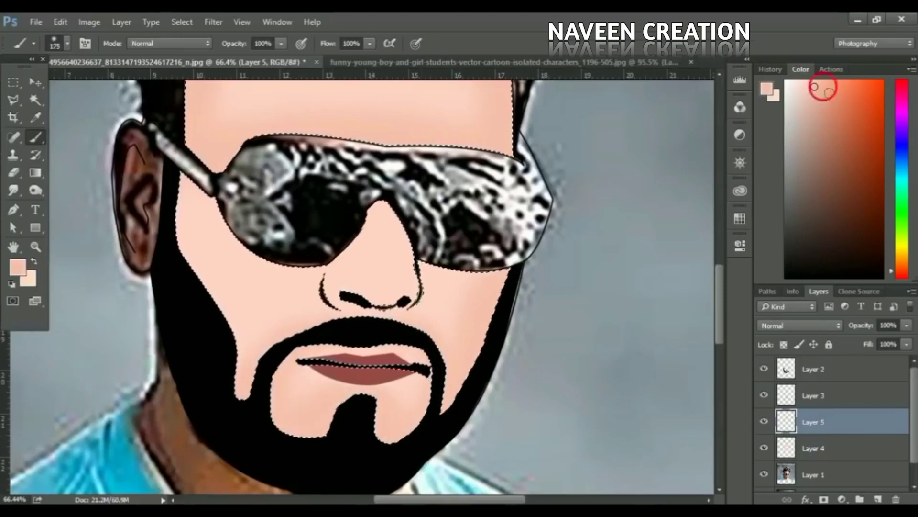
pyautogui.click(817, 90)
pyautogui.press(']')
pyautogui.scroll(2, 544, 230)
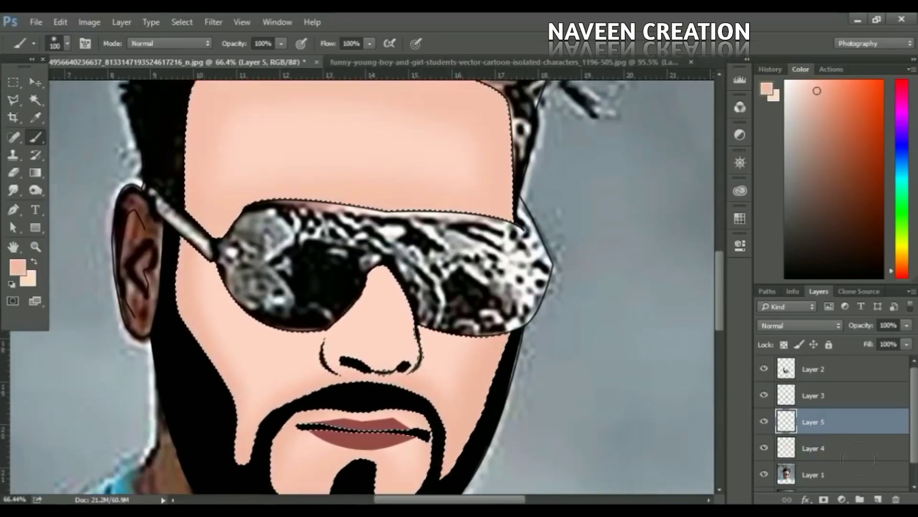
# Step: Select the ear on Layer 2 and fill it with skin colour on Layer 4
pyautogui.click(764, 421)
pyautogui.press('i')
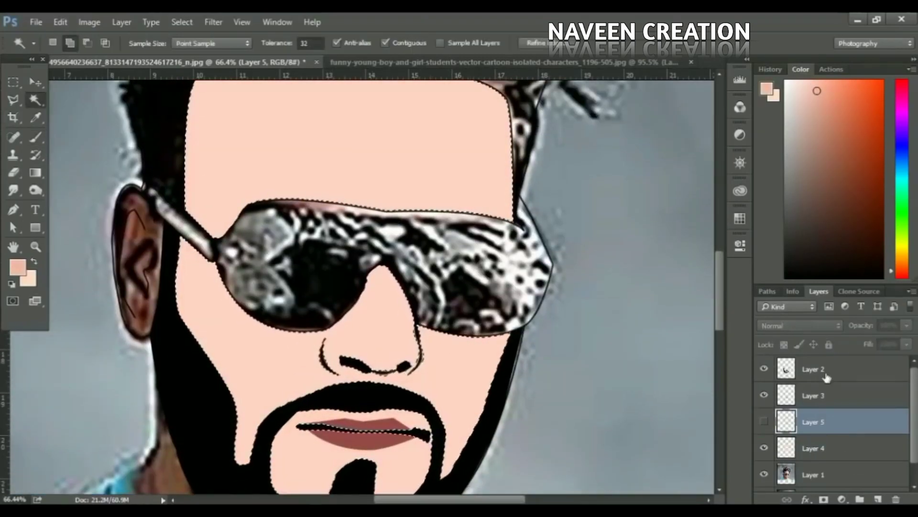
pyautogui.click(823, 368)
pyautogui.keyDown('ctrl'); pyautogui.keyDown('shift'); pyautogui.click(786, 368); pyautogui.keyUp('shift'); pyautogui.keyUp('ctrl')
pyautogui.click(814, 448)
pyautogui.hotkey('alt', 'BackSpace')
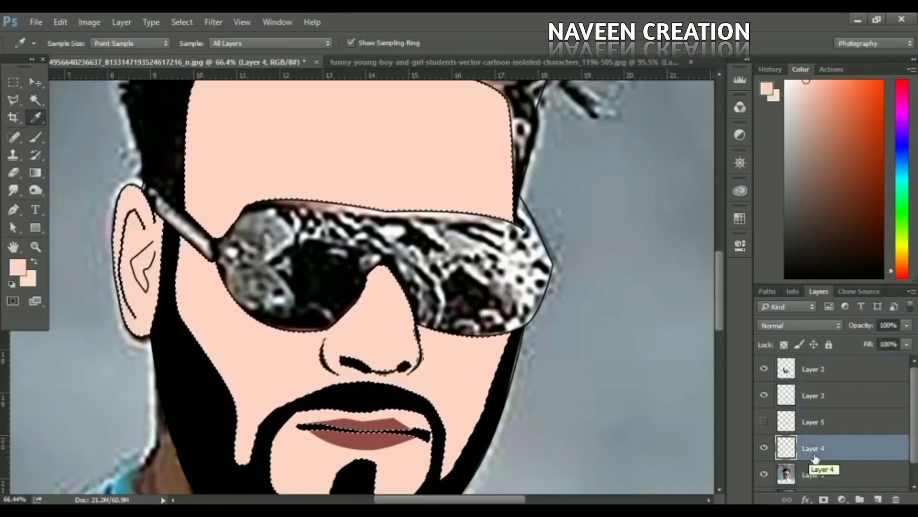
pyautogui.click(813, 399)
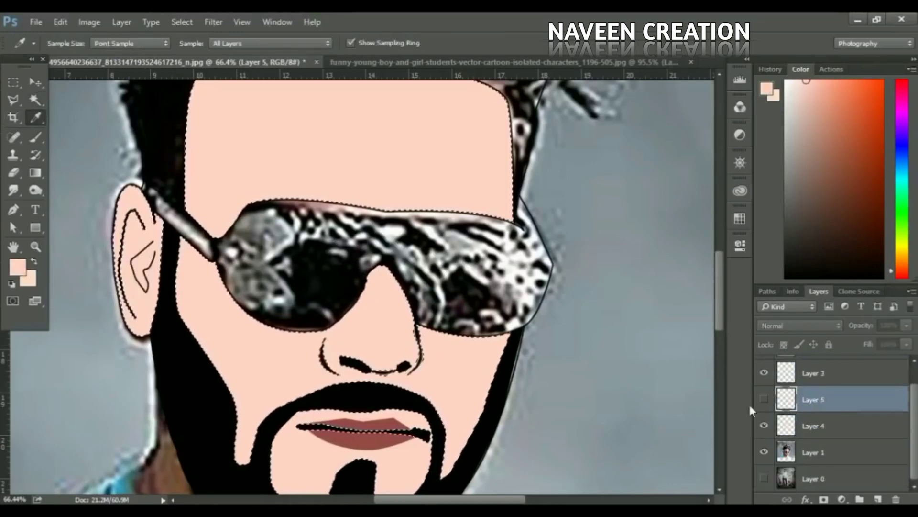
pyautogui.click(764, 399)
# Step: Review the whole face with Layer 1 hidden and magic-wand select the sunglasses
pyautogui.click(143, 239)
pyautogui.press('b')
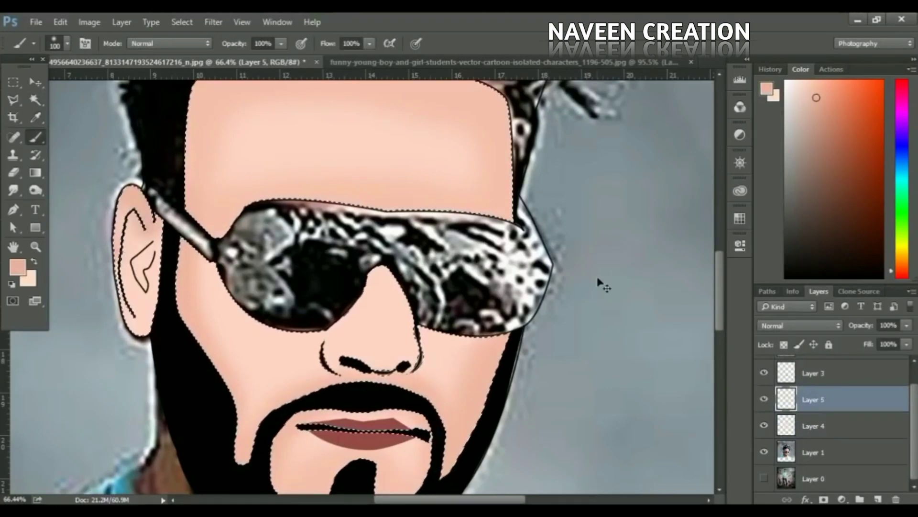
pyautogui.hotkey('ctrl', 'd')
pyautogui.moveTo(462, 418); pyautogui.dragTo(453, 314)
pyautogui.hotkey('ctrl', 'shift', 'd')
pyautogui.hotkey('ctrl', 'r')
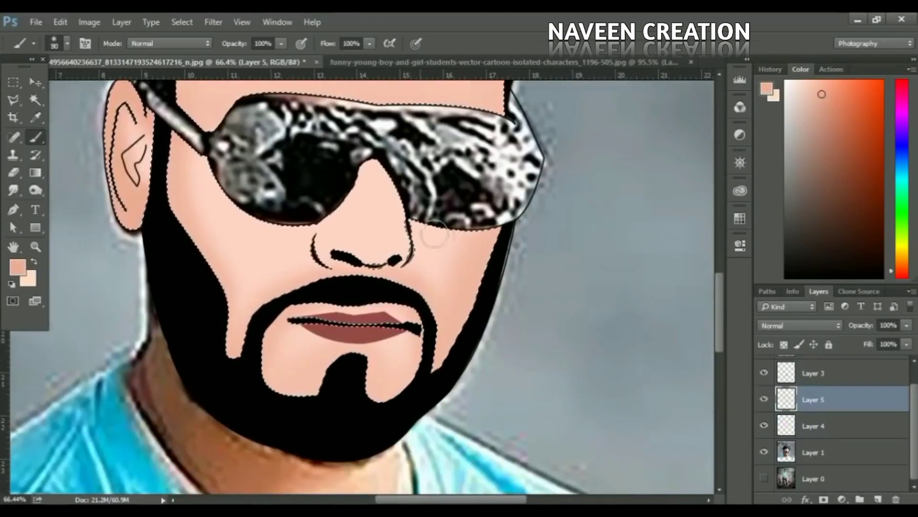
pyautogui.hotkey('ctrl', '0')
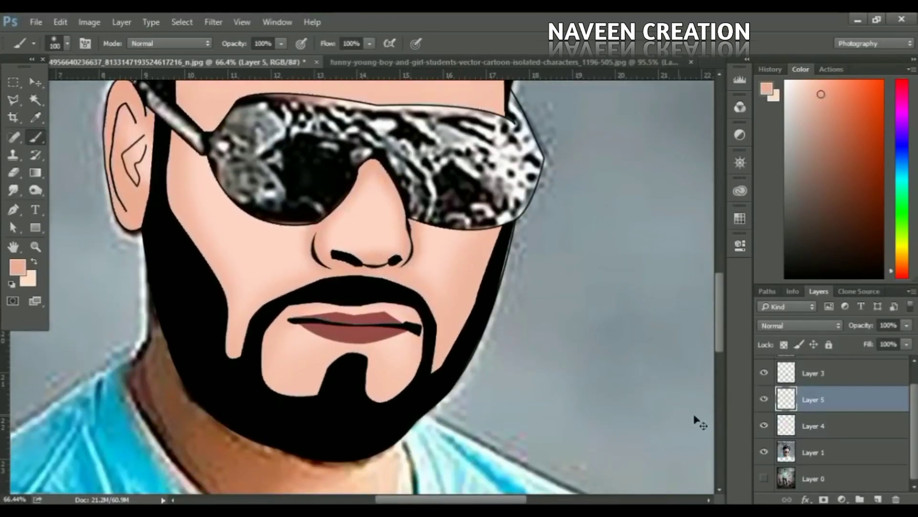
pyautogui.click(764, 451)
pyautogui.press('w')
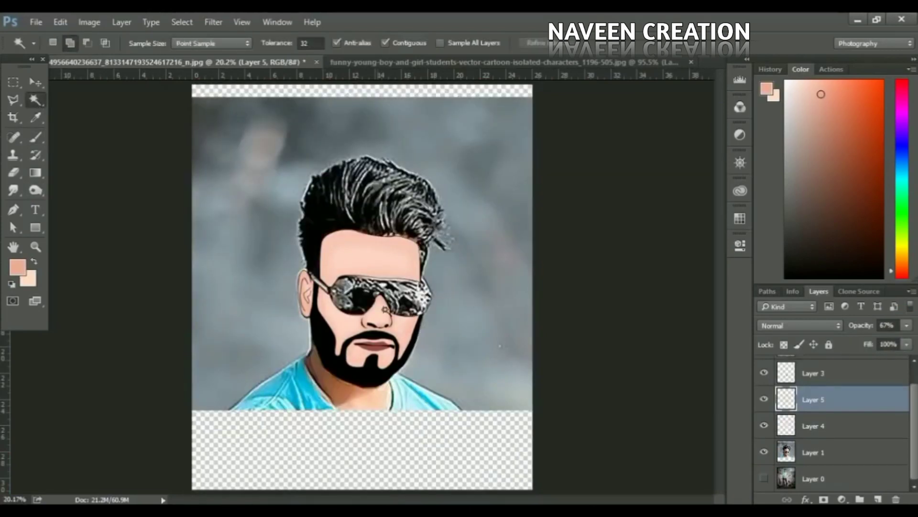
pyautogui.click(785, 370)
# Step: Fill the sunglasses and hair solid black
pyautogui.press('d')
pyautogui.hotkey('alt', 'BackSpace')
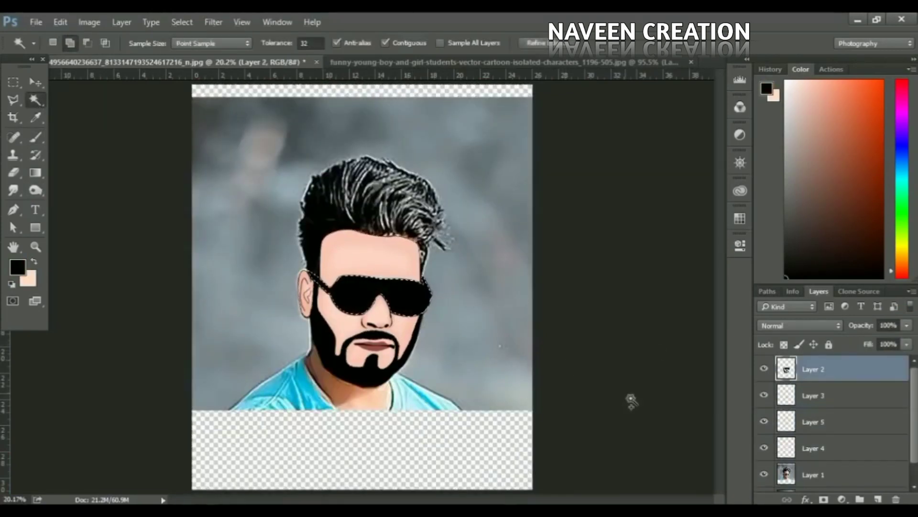
pyautogui.keyDown('ctrl'); pyautogui.click(786, 395); pyautogui.keyUp('ctrl')
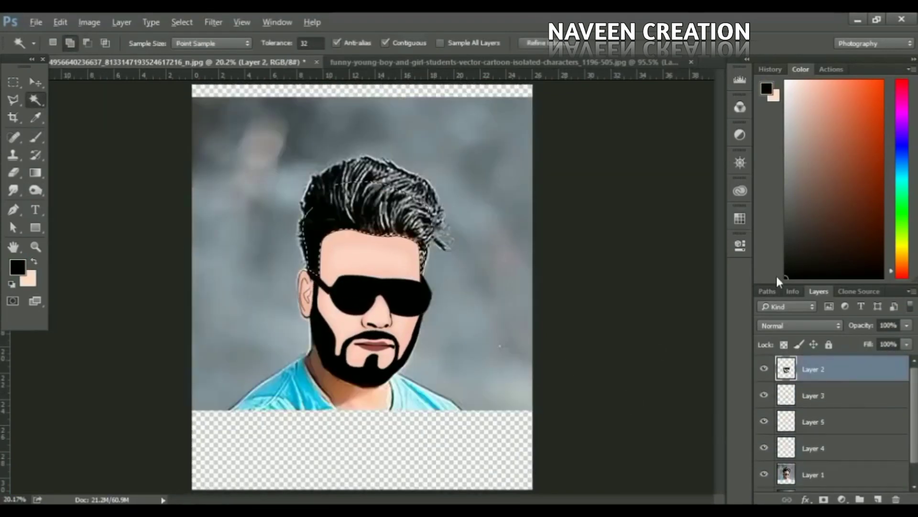
pyautogui.hotkey('alt', 'BackSpace')
# Step: On a new Layer 6, fill the left-lens diagonal stripe paths with white
pyautogui.press('z')
pyautogui.moveTo(362, 307); pyautogui.dragTo(411, 307)
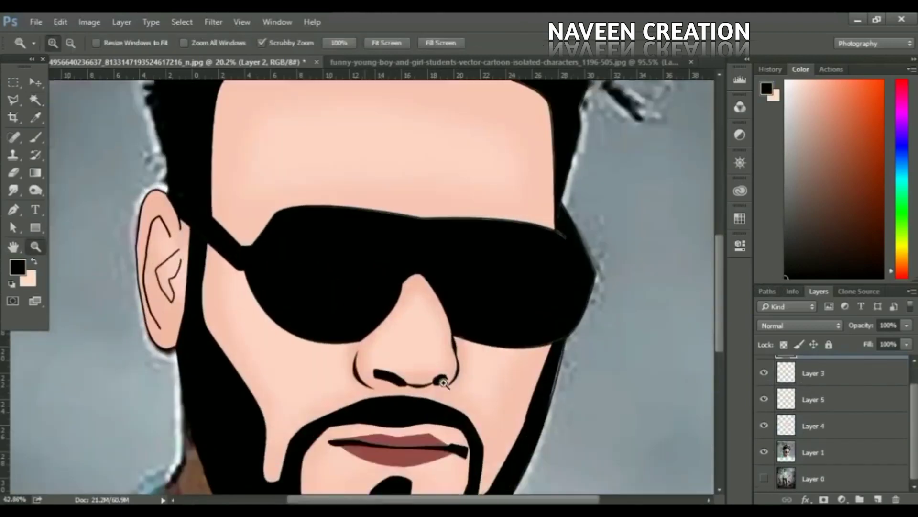
pyautogui.click(879, 499)
pyautogui.press('p')
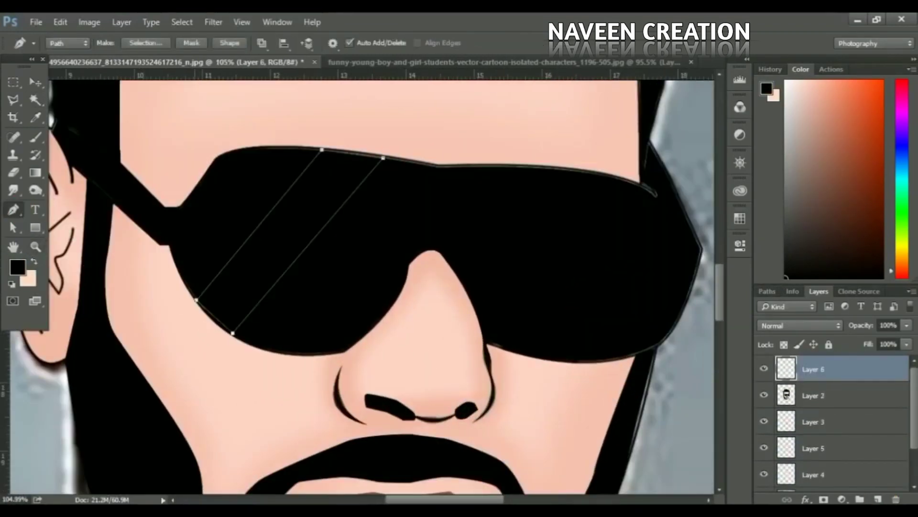
pyautogui.rightClick(416, 194)
pyautogui.click(478, 274)
pyautogui.click(471, 211)
pyautogui.rightClick(415, 194)
pyautogui.click(474, 289)
pyautogui.click(548, 142)
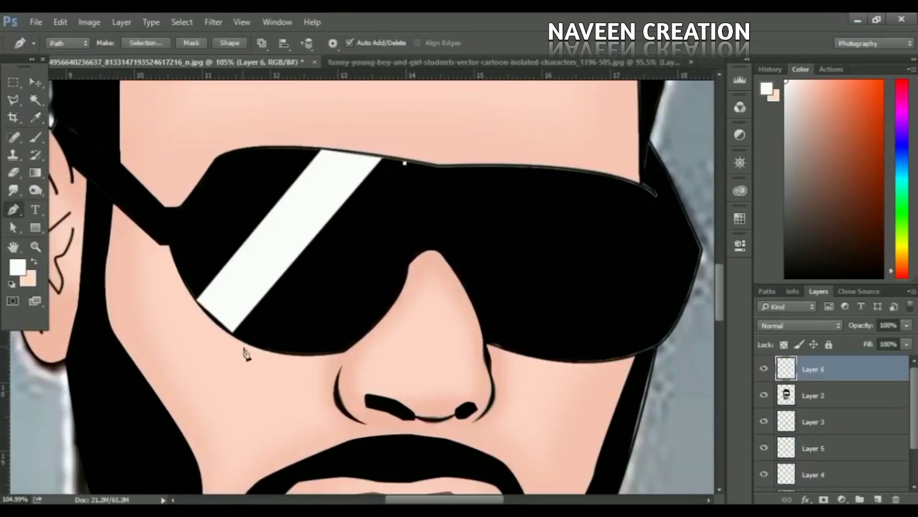
pyautogui.press('Return')
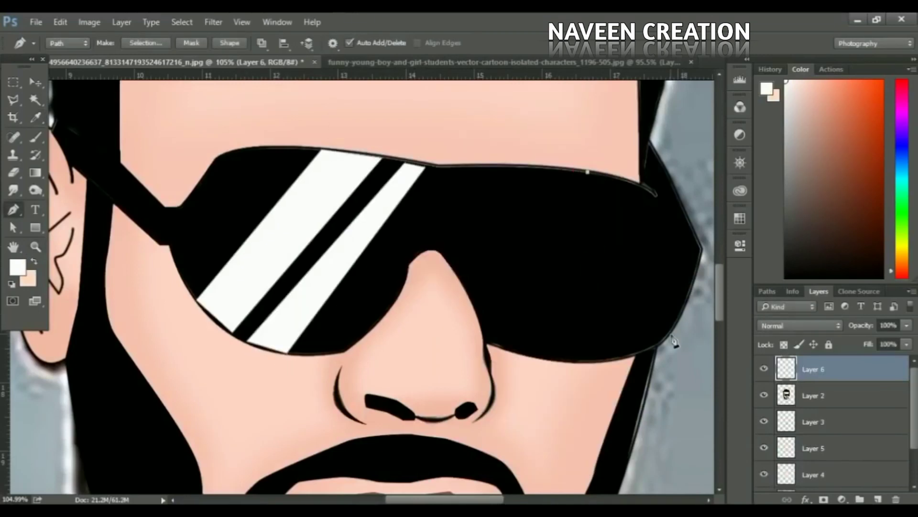
# Step: Fill the right-lens and last glare stripes white and lower Layer 6 to 24% opacity
pyautogui.rightClick(612, 147)
pyautogui.click(636, 234)
pyautogui.press('Return')
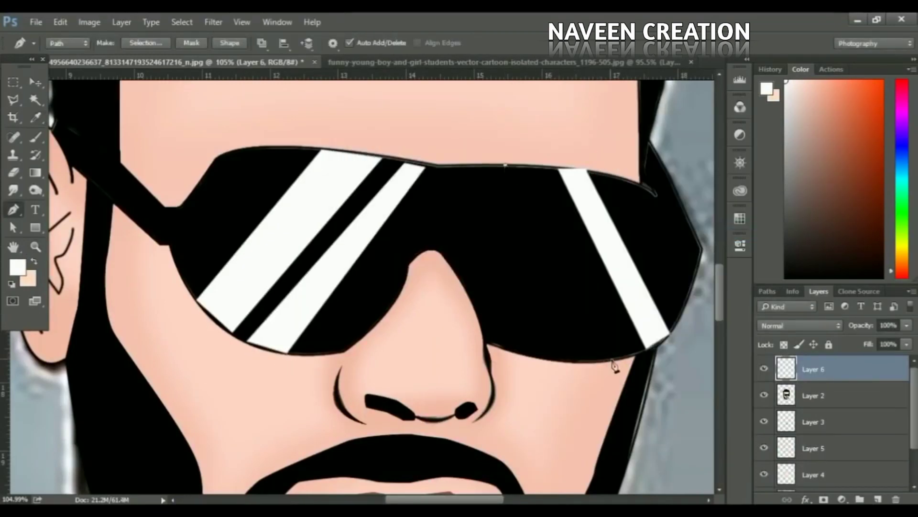
pyautogui.rightClick(547, 154)
pyautogui.click(574, 240)
pyautogui.click(550, 143)
pyautogui.click(906, 326)
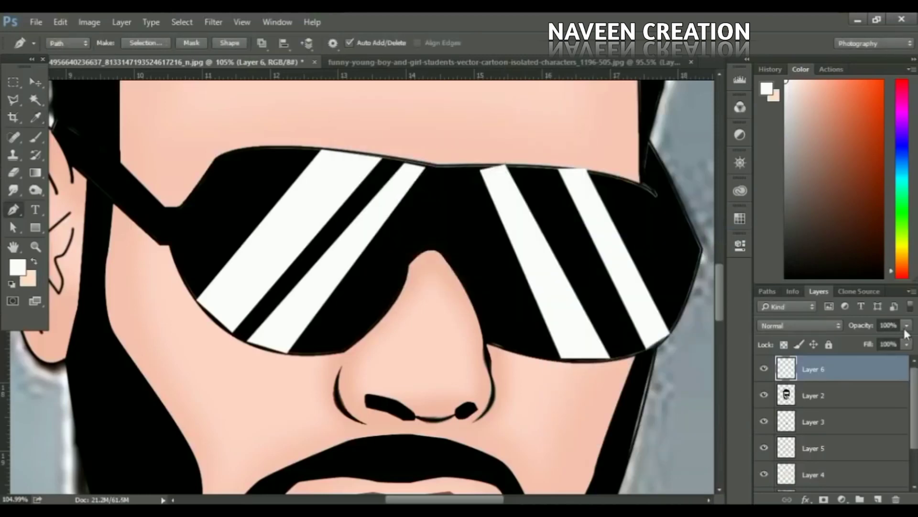
pyautogui.moveTo(906, 339); pyautogui.dragTo(851, 343)
pyautogui.hotkey('ctrl', '0')
# Step: Hide the background photo and merge the visible cartoon face layers into Layer 6
pyautogui.click(764, 483)
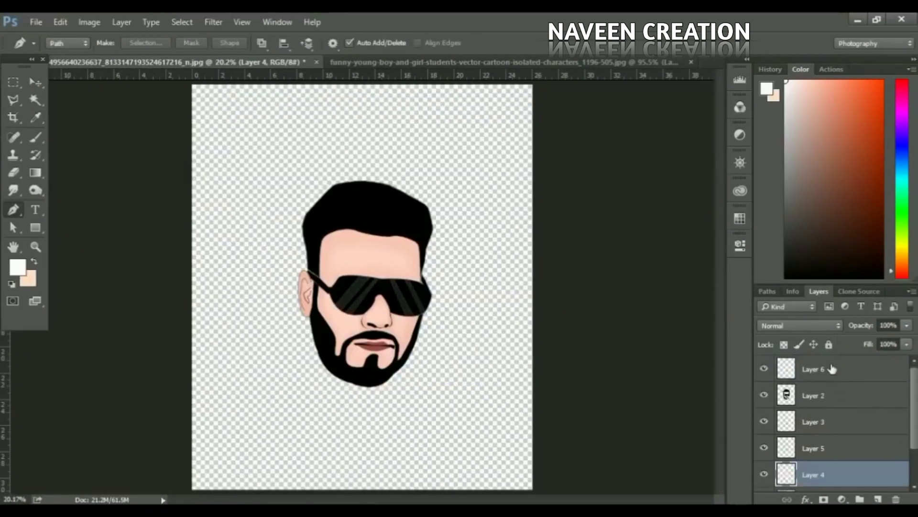
pyautogui.keyDown('shift'); pyautogui.click(823, 368); pyautogui.keyUp('shift')
pyautogui.rightClick(832, 421)
pyautogui.click(708, 465)
pyautogui.click(765, 368)
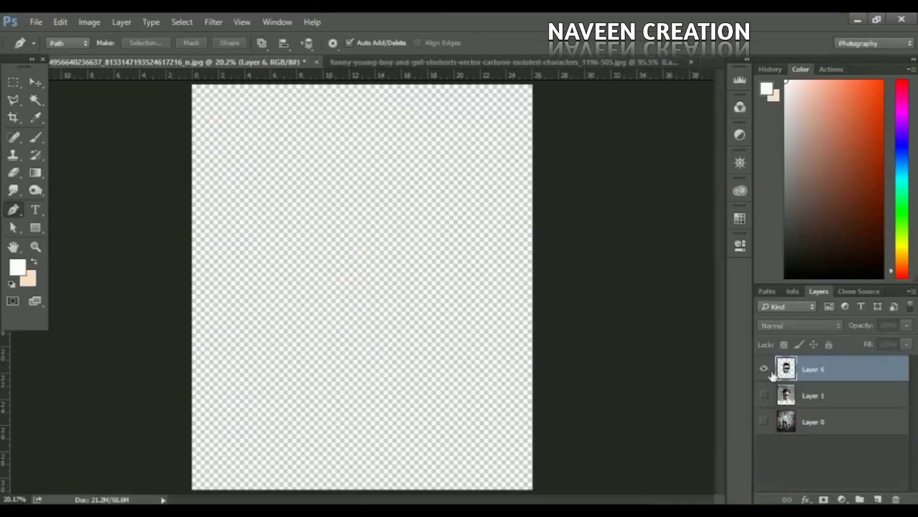
pyautogui.click(764, 369)
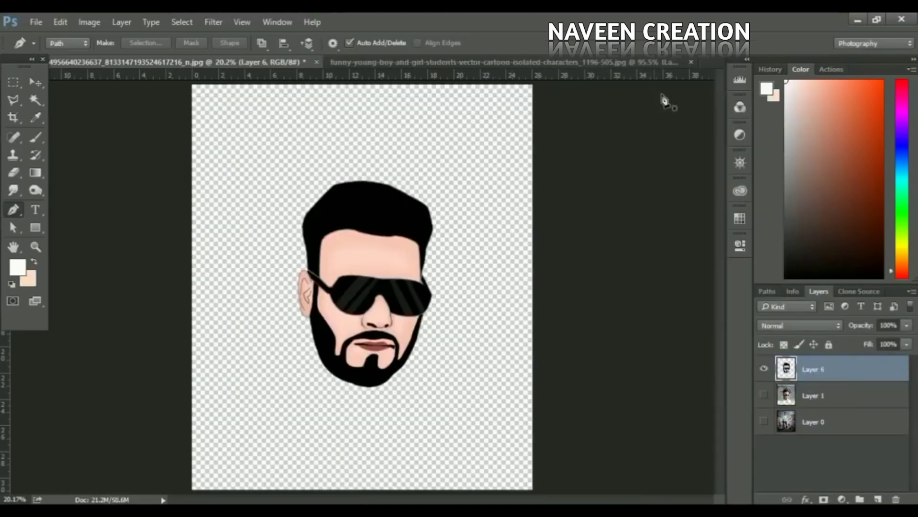
# Step: Bring the brown hair from the other image and transform it onto the head
pyautogui.press('v')
pyautogui.click(474, 62)
pyautogui.moveTo(364, 249)
pyautogui.mouseDown()
pyautogui.moveTo(356, 202)
pyautogui.moveTo(435, 230)
pyautogui.moveTo(415, 222)
pyautogui.mouseUp()
pyautogui.hotkey('ctrl', 't')
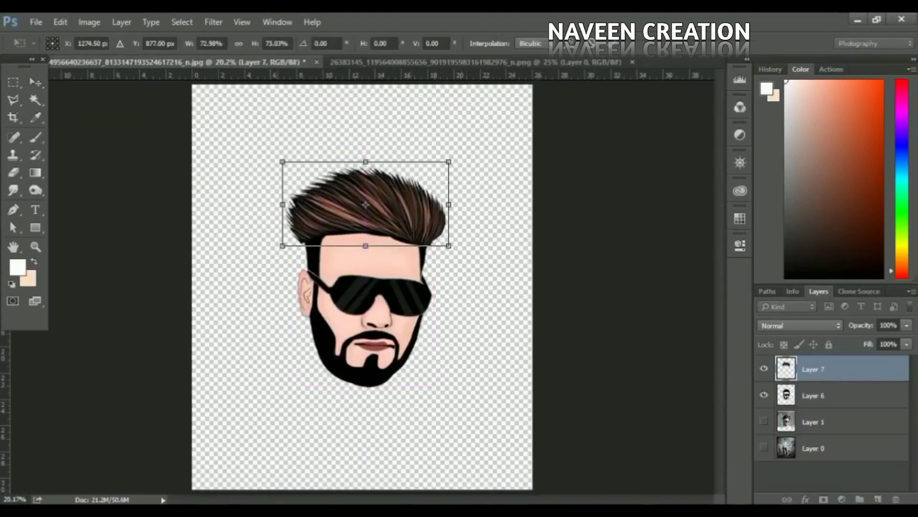
pyautogui.moveTo(283, 205); pyautogui.dragTo(287, 204)
pyautogui.moveTo(494, 287); pyautogui.dragTo(489, 281)
pyautogui.press('Return')
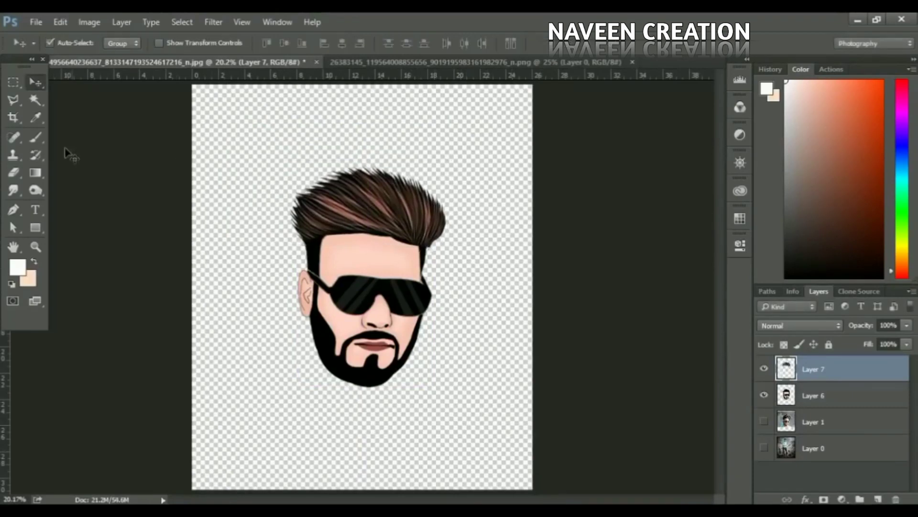
# Step: Enlarge the eraser, then rescale the hair slightly to fit the head
pyautogui.click(14, 172)
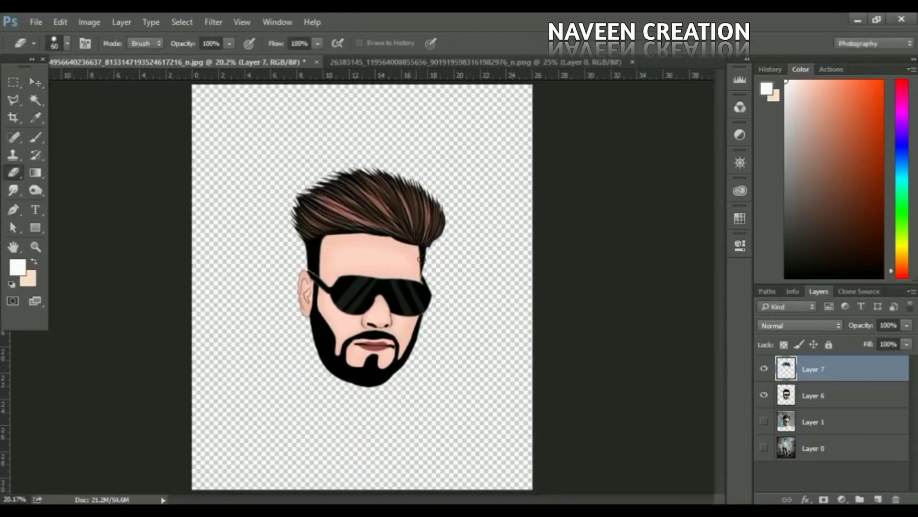
pyautogui.click(67, 43)
pyautogui.moveTo(36, 72); pyautogui.dragTo(43, 71)
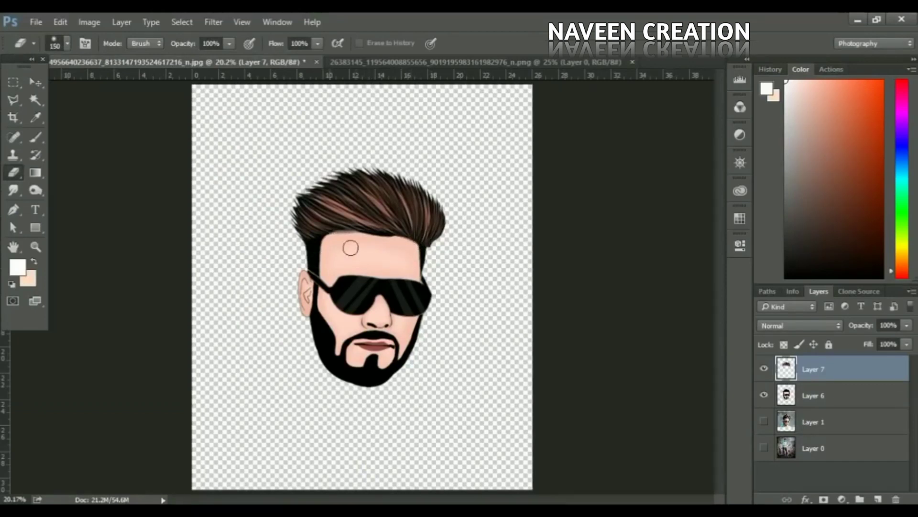
pyautogui.press('v')
pyautogui.hotkey('ctrl', 't')
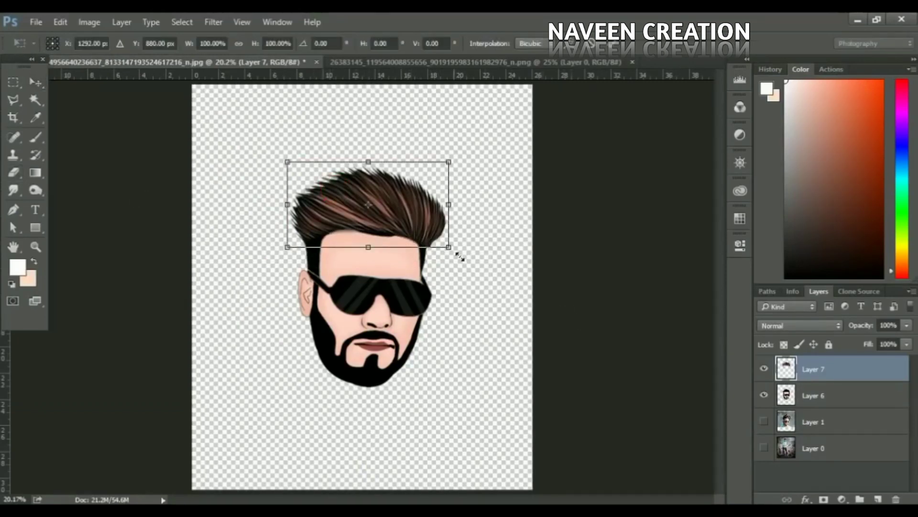
pyautogui.moveTo(460, 254); pyautogui.dragTo(455, 250)
pyautogui.press('Return')
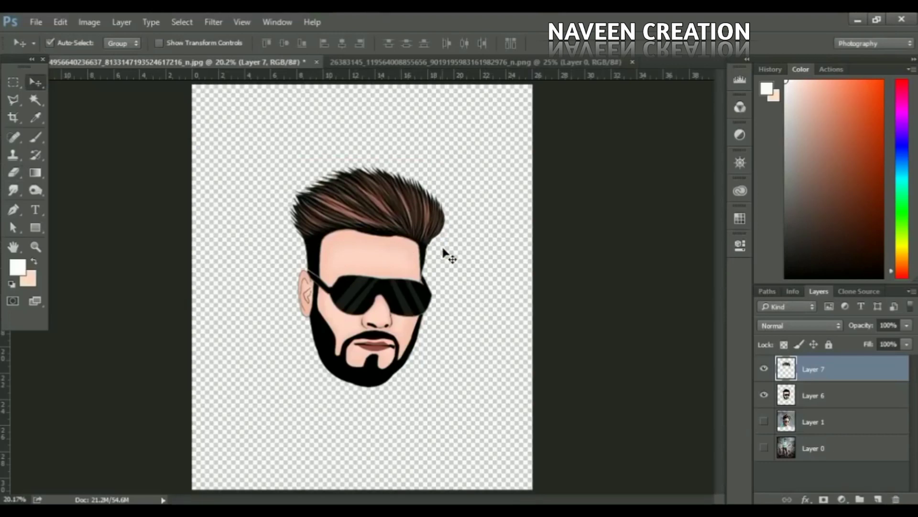
pyautogui.rightClick(830, 379)
# Step: Merge the hair down into the face and raise Saturation to +25
pyautogui.click(736, 464)
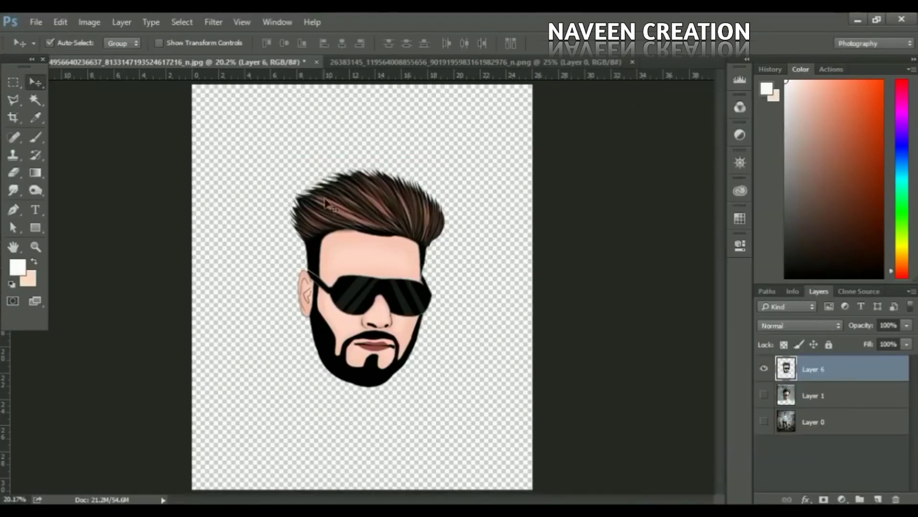
pyautogui.hotkey('ctrl', 'u')
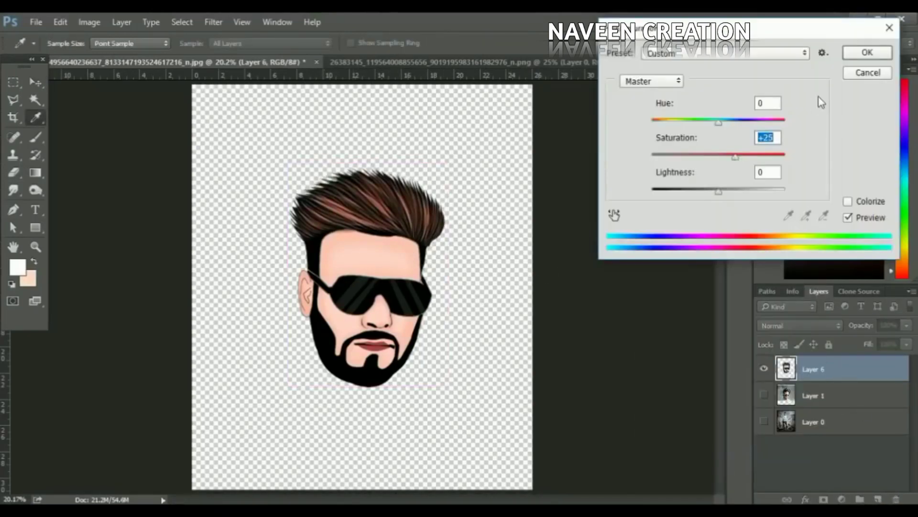
pyautogui.click(849, 55)
pyautogui.press('v')
# Step: Remove noise with GREYCstoration and copy the bearded head into the boys PSD
pyautogui.click(213, 22)
pyautogui.click(432, 250)
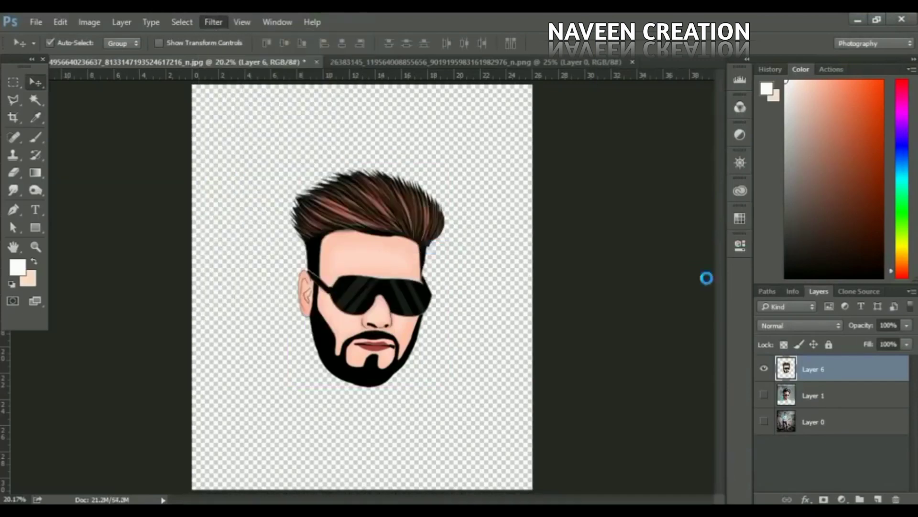
pyautogui.click(643, 400)
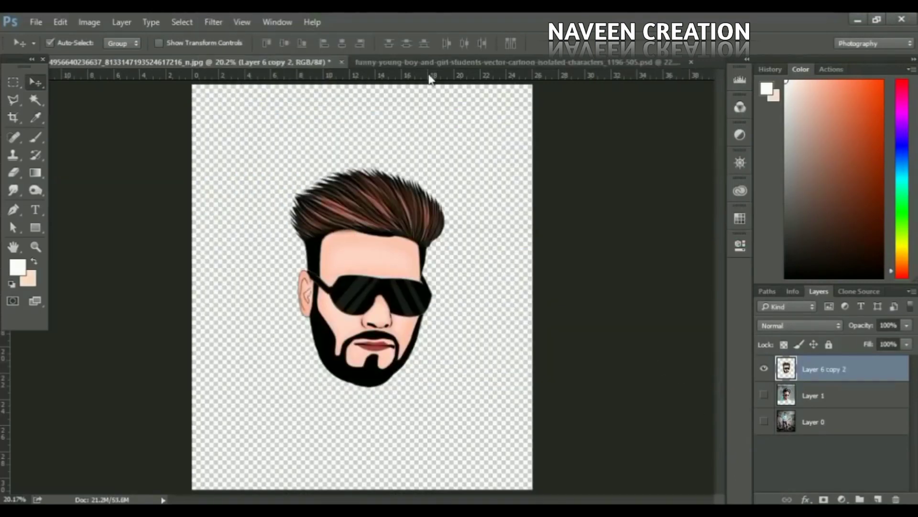
pyautogui.moveTo(415, 251)
pyautogui.mouseDown()
pyautogui.moveTo(492, 69)
pyautogui.moveTo(250, 332)
pyautogui.mouseUp()
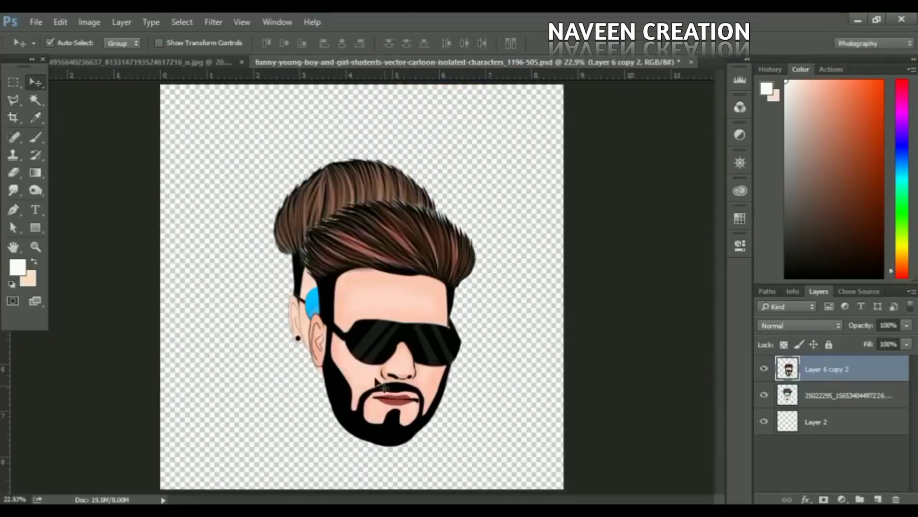
# Step: Close the bearded head jpg without saving changes
pyautogui.click(188, 62)
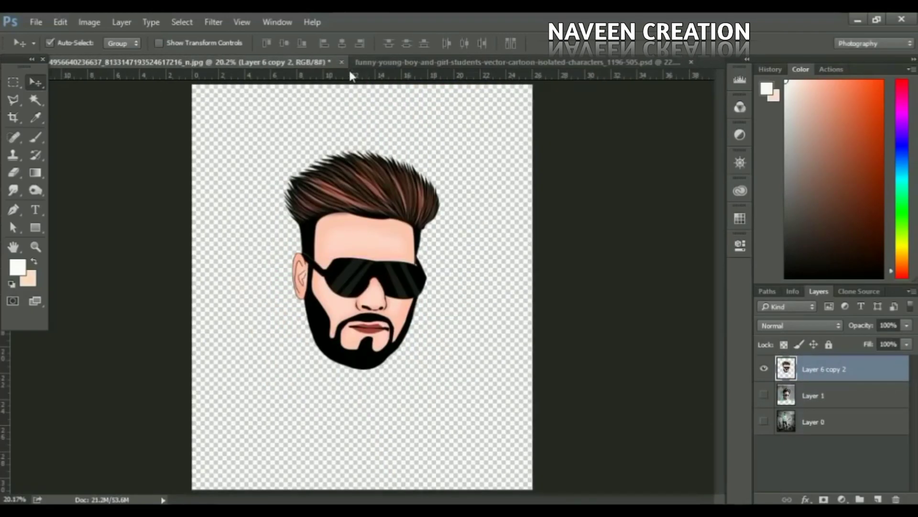
pyautogui.hotkey('ctrl', 'w')
pyautogui.click(463, 226)
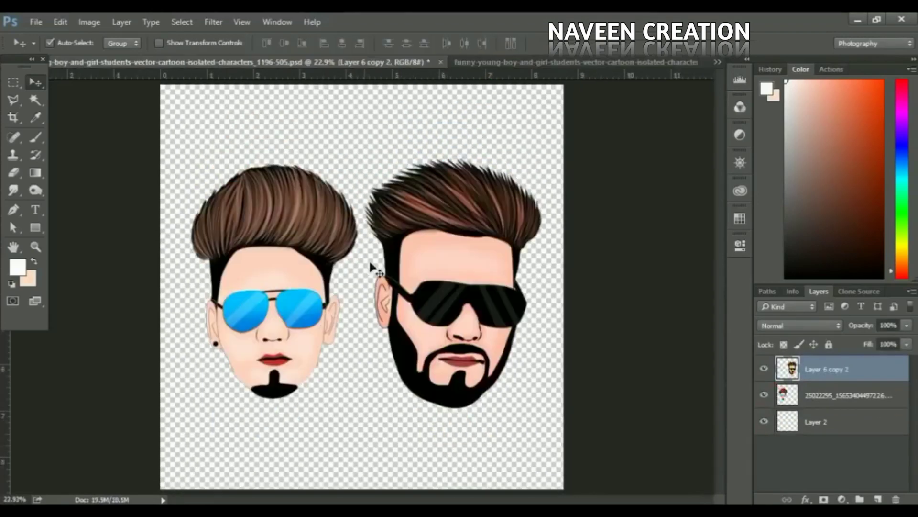
# Step: Place the bearded head in the boys document, scaled and tilted onto the waving boy
pyautogui.moveTo(372, 264); pyautogui.dragTo(473, 330)
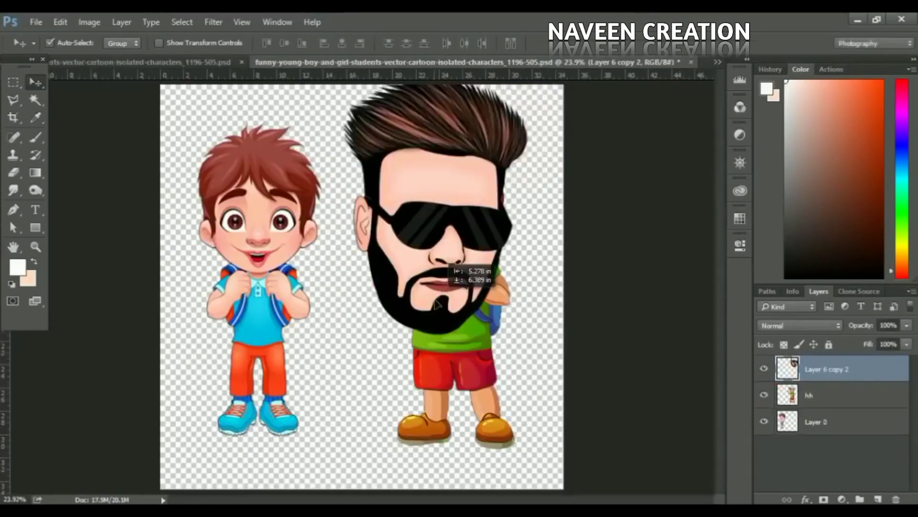
pyautogui.hotkey('ctrl', 't')
pyautogui.moveTo(531, 334); pyautogui.dragTo(496, 280)
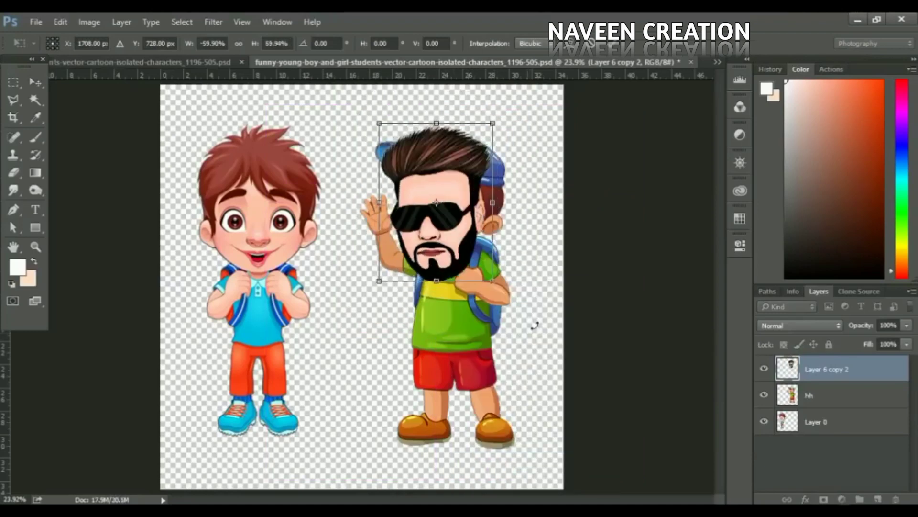
pyautogui.moveTo(533, 322); pyautogui.dragTo(532, 325)
pyautogui.moveTo(436, 204); pyautogui.dragTo(448, 192)
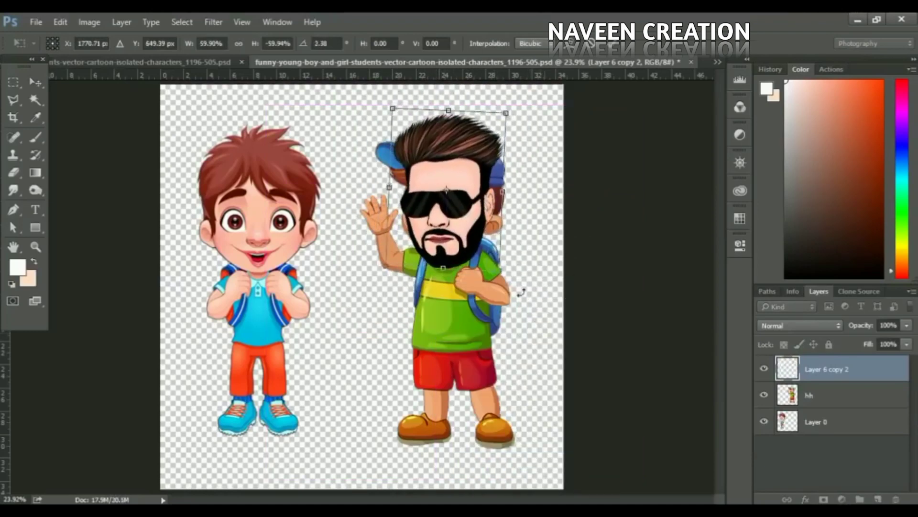
pyautogui.moveTo(498, 273); pyautogui.dragTo(493, 263)
pyautogui.press('Return')
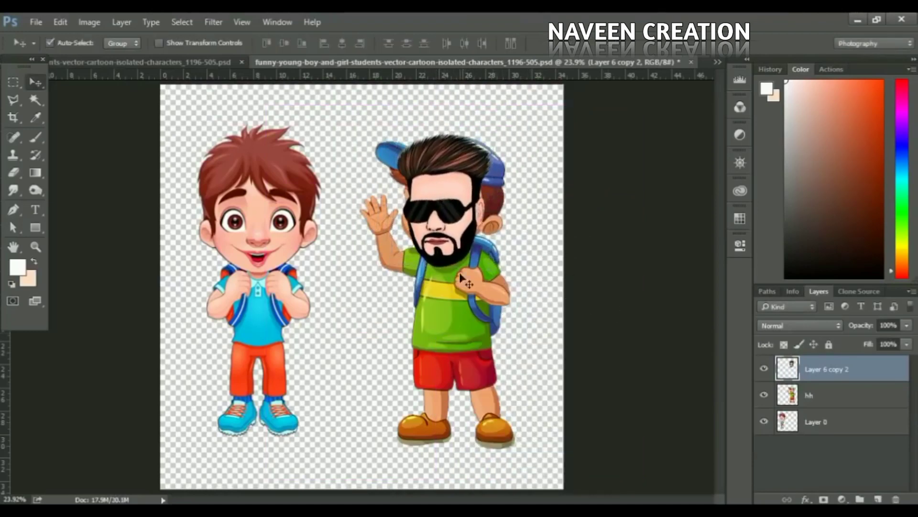
# Step: Outline the boy's capped head with the Pen and delete it from his body layer
pyautogui.click(13, 209)
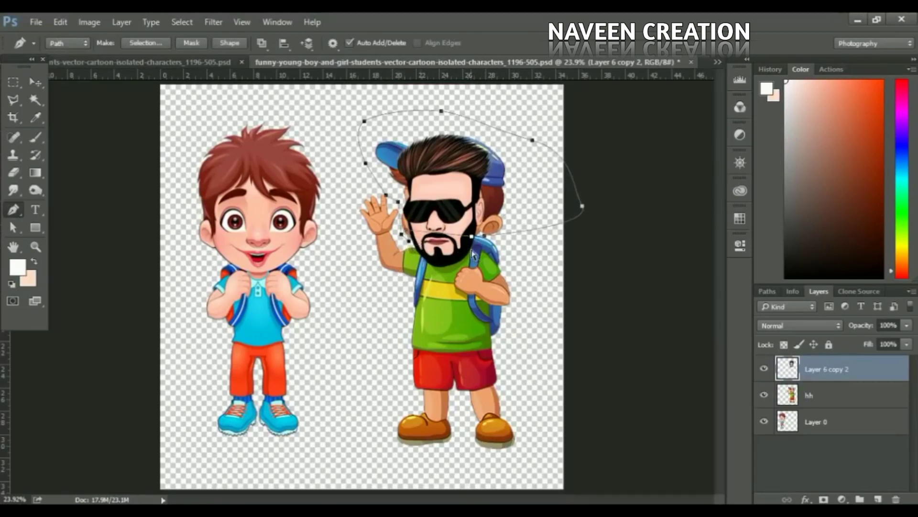
pyautogui.hotkey('ctrl', 'Return')
pyautogui.press('Delete')
pyautogui.click(862, 406)
pyautogui.press('Delete')
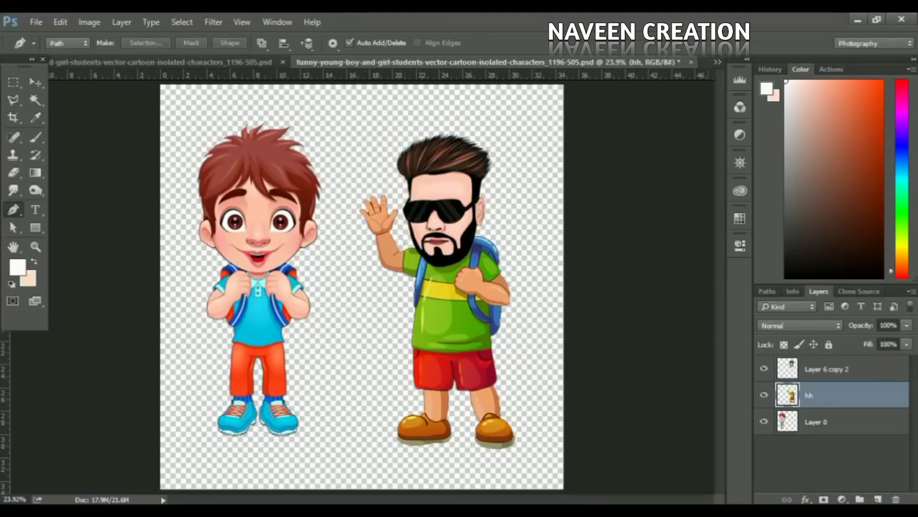
# Step: Shrink and position the blue-sunglasses head onto the left boy's body
pyautogui.hotkey('ctrl', 't')
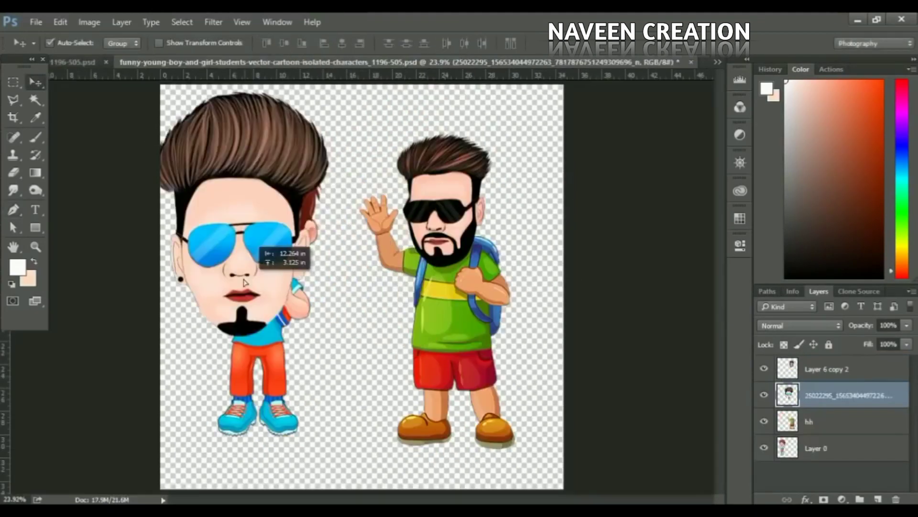
pyautogui.moveTo(353, 328); pyautogui.dragTo(334, 285)
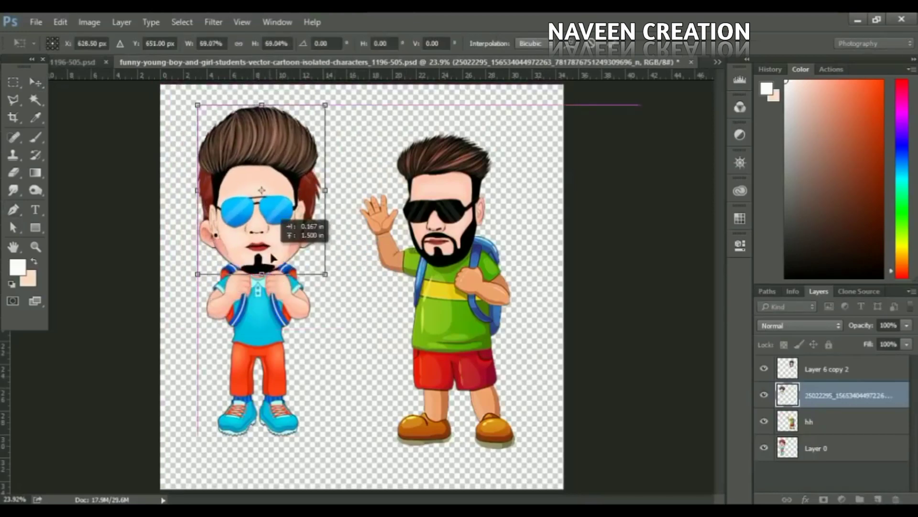
pyautogui.press('Return')
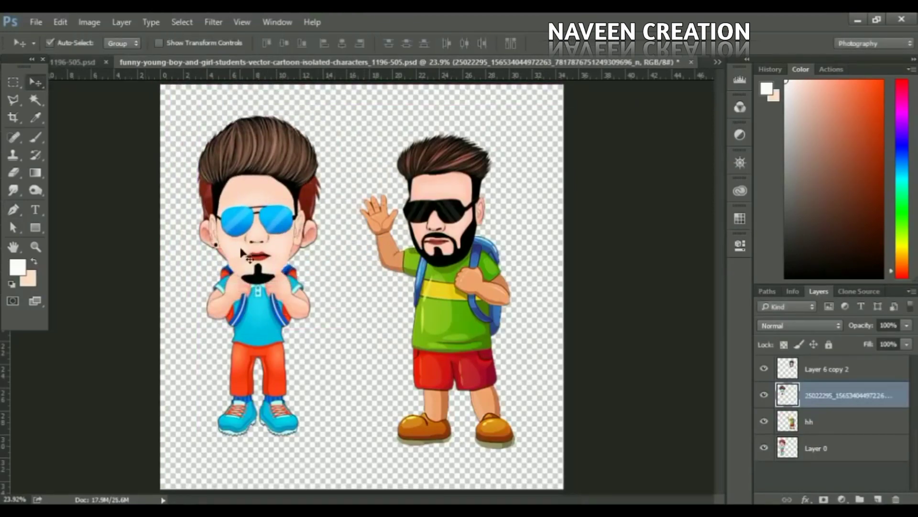
pyautogui.hotkey('ctrl', 't')
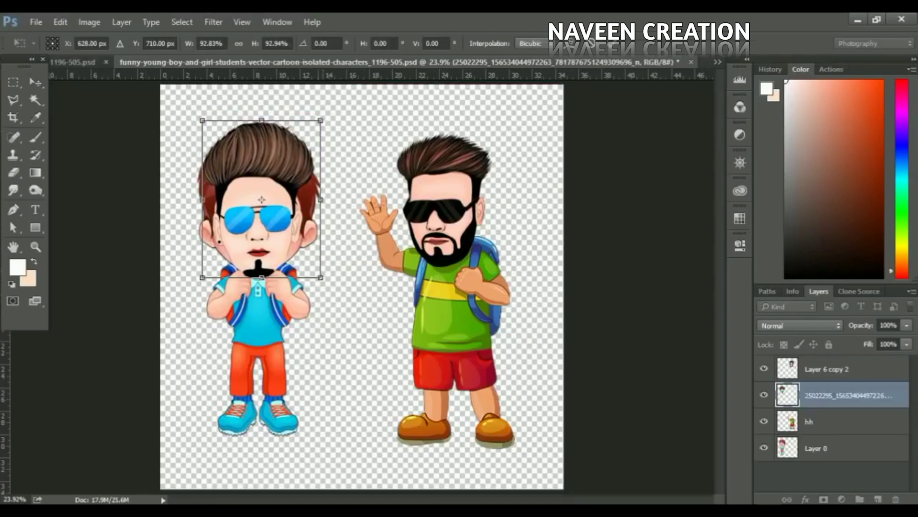
pyautogui.moveTo(287, 229); pyautogui.dragTo(287, 233)
pyautogui.press('Return')
# Step: Outline the left boy's original head and turn it into a selection on his body layer
pyautogui.press('p')
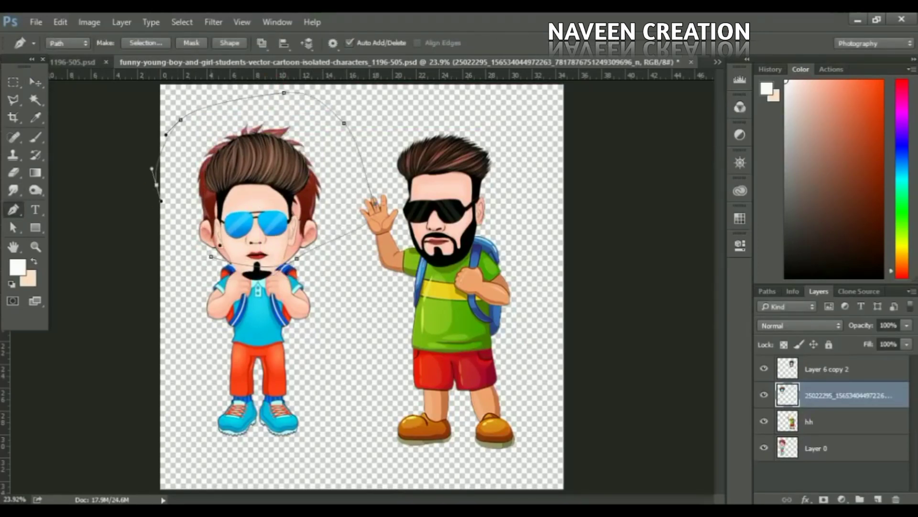
pyautogui.click(807, 449)
pyautogui.hotkey('ctrl', 'Return')
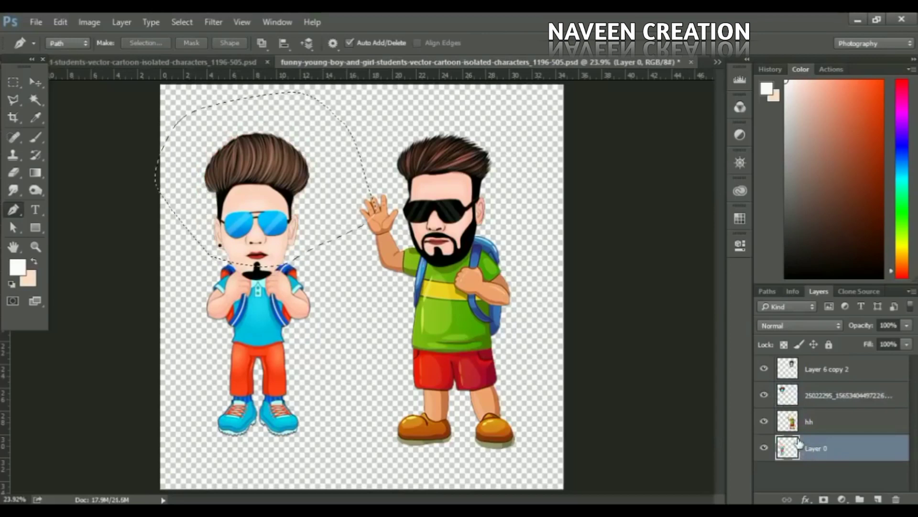
# Step: Add a white-filled layer beneath everything, then a Gradient Fill layer
pyautogui.press('v')
pyautogui.keyDown('ctrl'); pyautogui.click(878, 499); pyautogui.keyUp('ctrl')
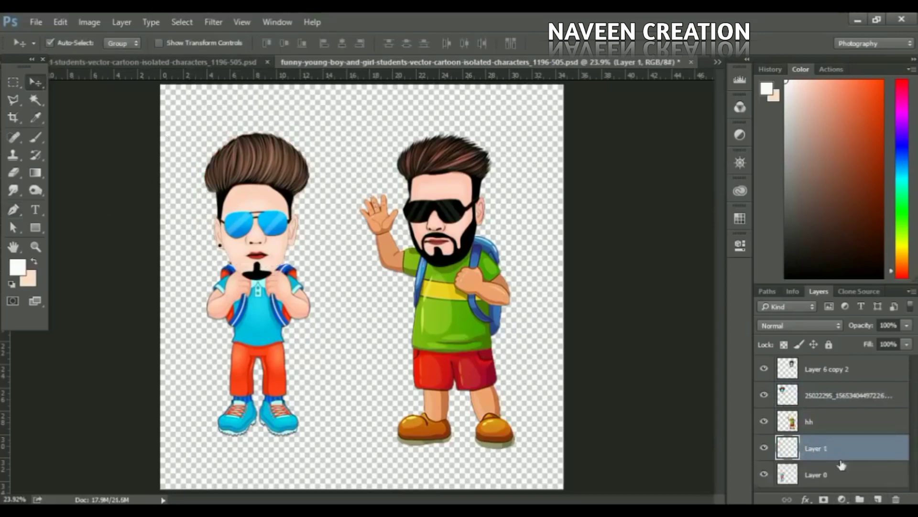
pyautogui.hotkey('alt', 'BackSpace')
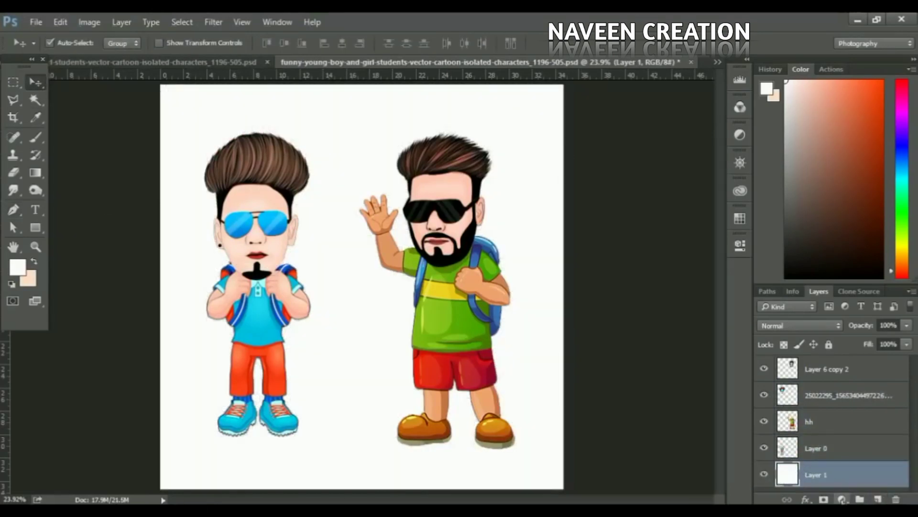
pyautogui.click(842, 499)
pyautogui.click(808, 219)
# Step: Set the gradient's left stop to a dark blue-teal
pyautogui.click(636, 129)
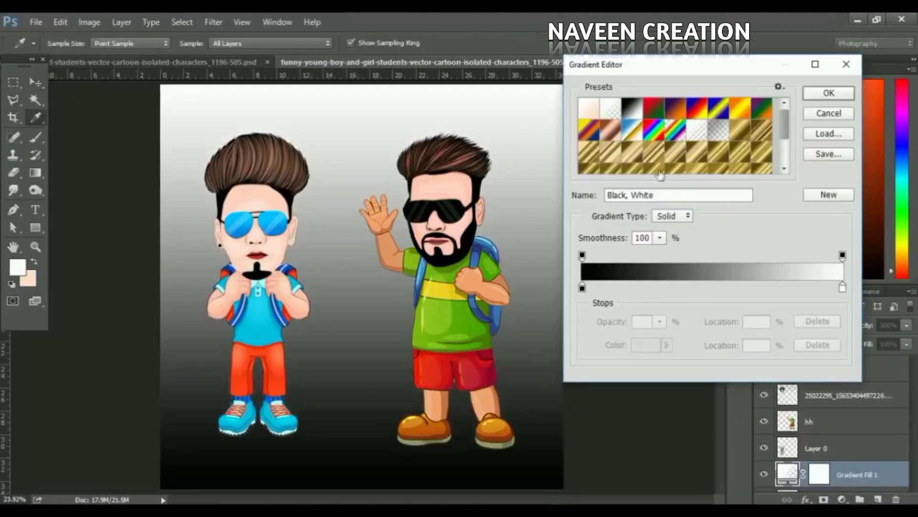
pyautogui.click(582, 288)
pyautogui.click(645, 344)
pyautogui.click(746, 215)
pyautogui.moveTo(712, 229); pyautogui.dragTo(715, 243)
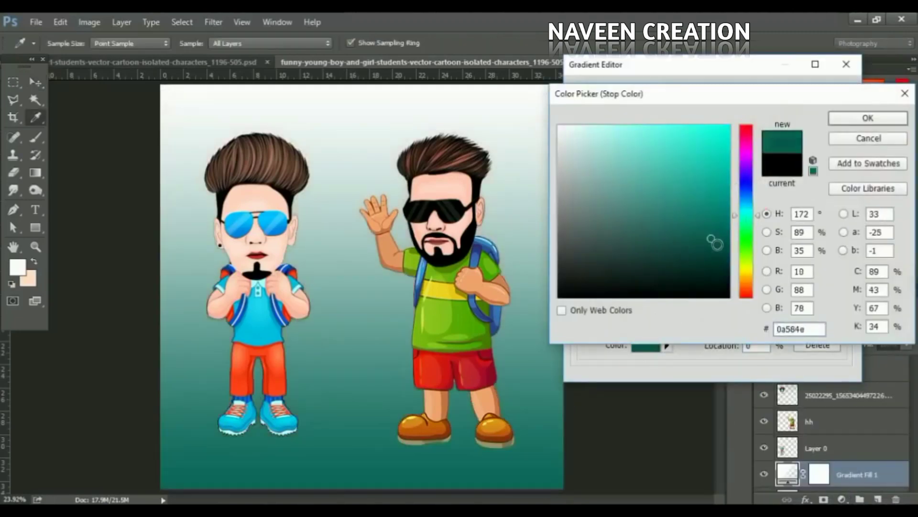
pyautogui.moveTo(747, 195); pyautogui.dragTo(746, 207)
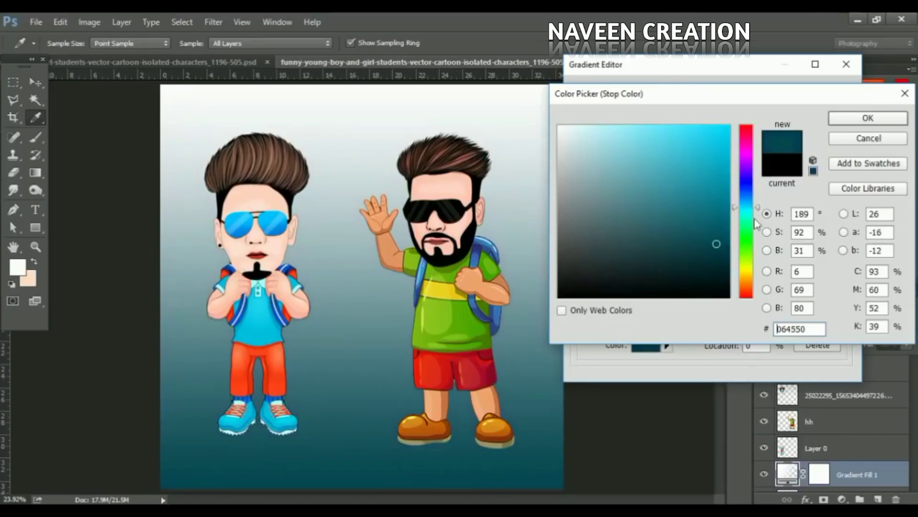
pyautogui.click(863, 119)
# Step: Set the right stop to bright cyan and apply the gradient as Radial at 130% scale
pyautogui.click(843, 287)
pyautogui.click(646, 345)
pyautogui.click(746, 213)
pyautogui.click(702, 126)
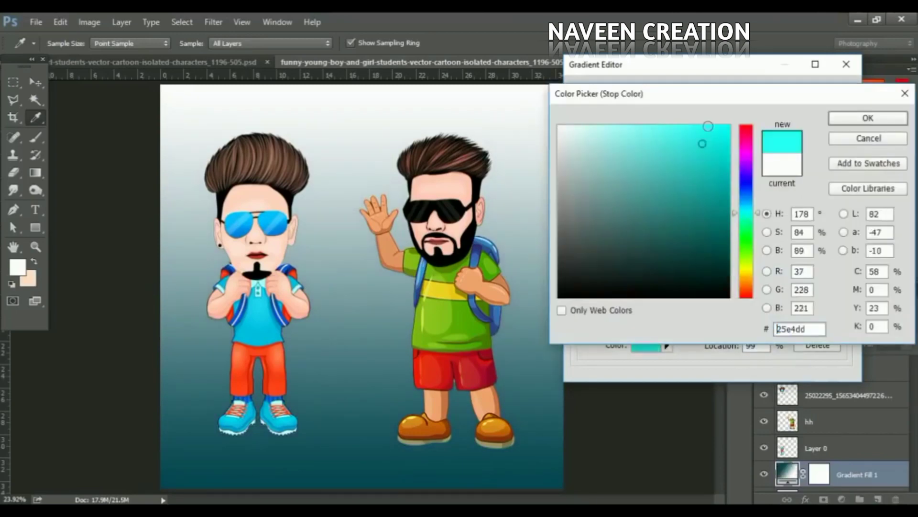
pyautogui.click(865, 118)
pyautogui.click(828, 94)
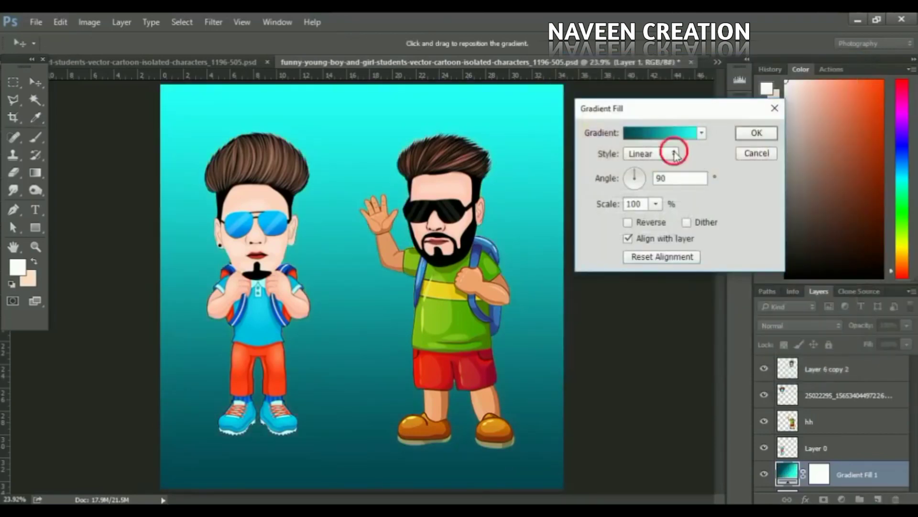
pyautogui.click(672, 153)
pyautogui.click(650, 165)
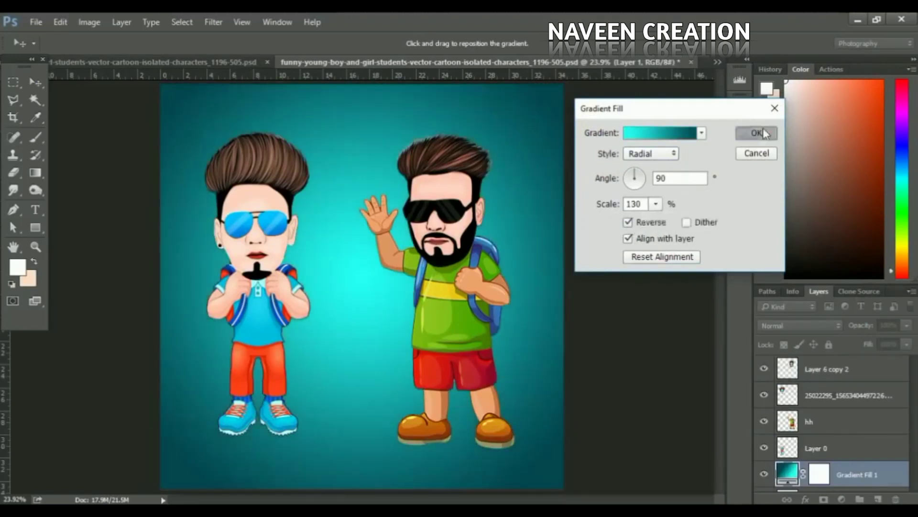
pyautogui.click(756, 133)
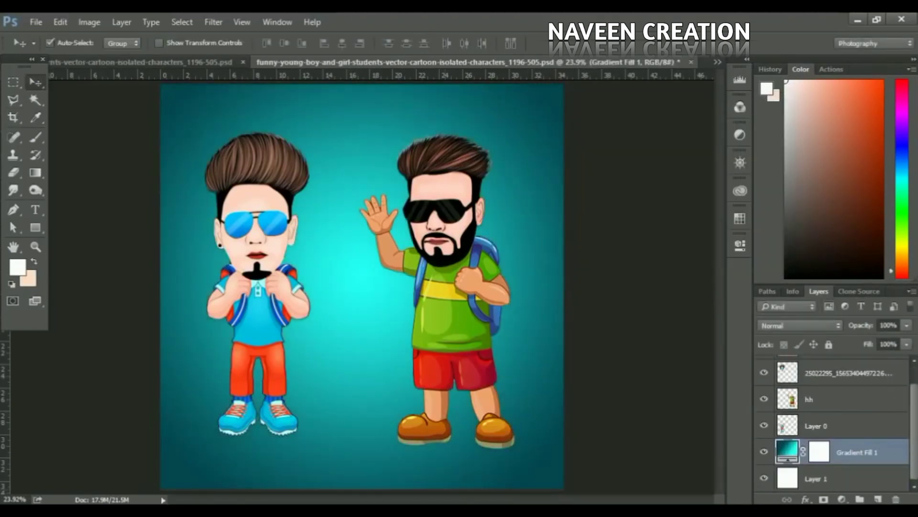